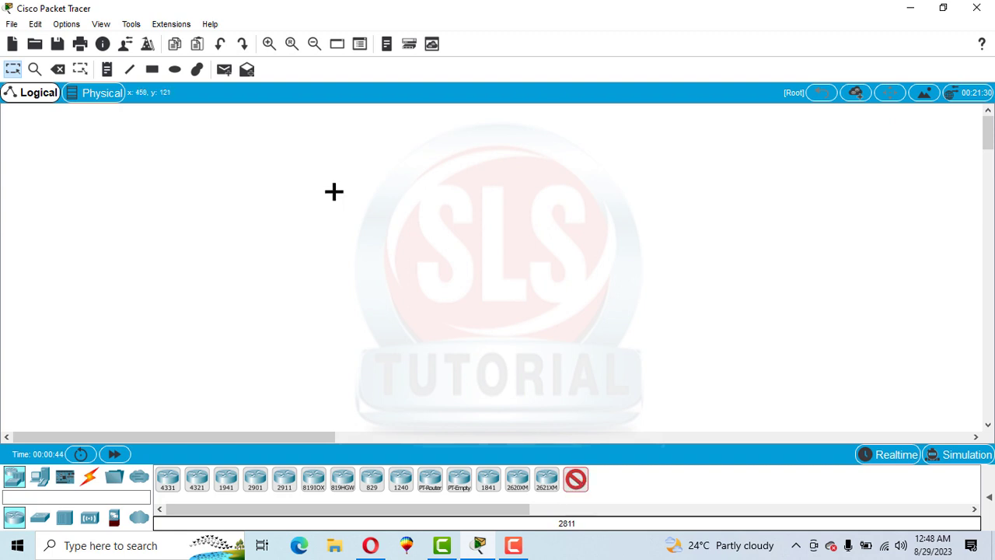
- Place two 2811 routers side by side in the upper part of the logical workspace
{"action": "left_click", "coordinate": [318, 167]}
{"action": "left_click", "coordinate": [573, 480]}
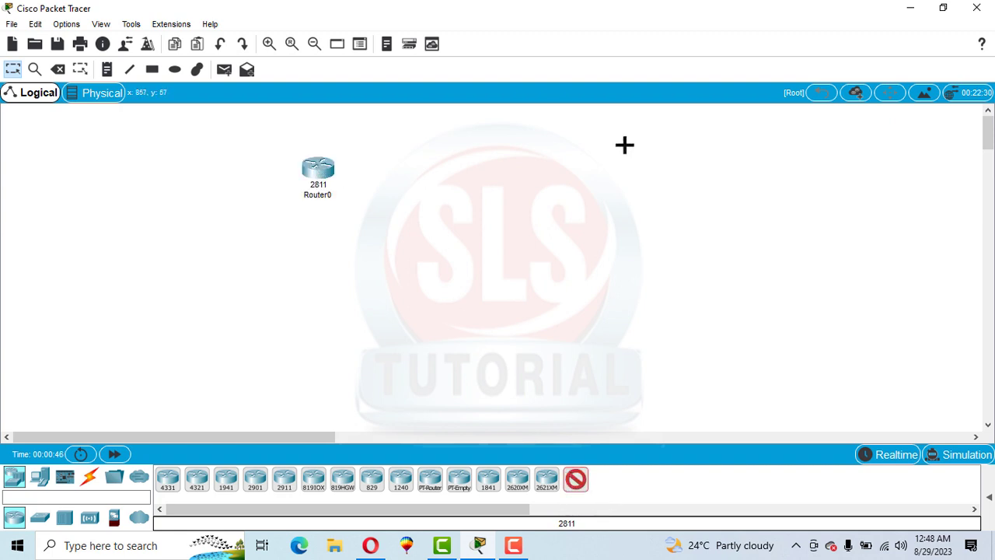
{"action": "left_click", "coordinate": [636, 175]}
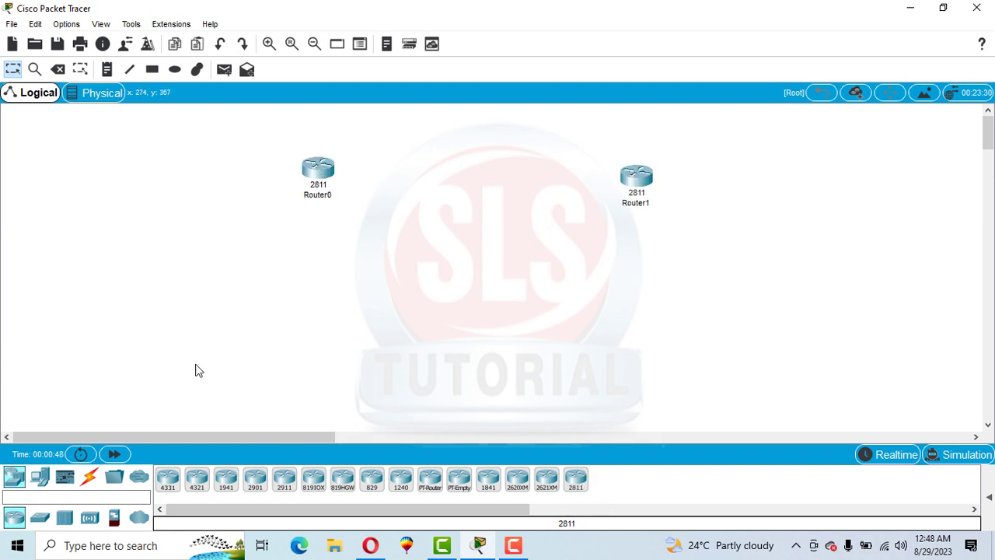
- Add two PCs to the workspace, one below each router
{"action": "left_click", "coordinate": [40, 478]}
{"action": "left_click", "coordinate": [167, 478]}
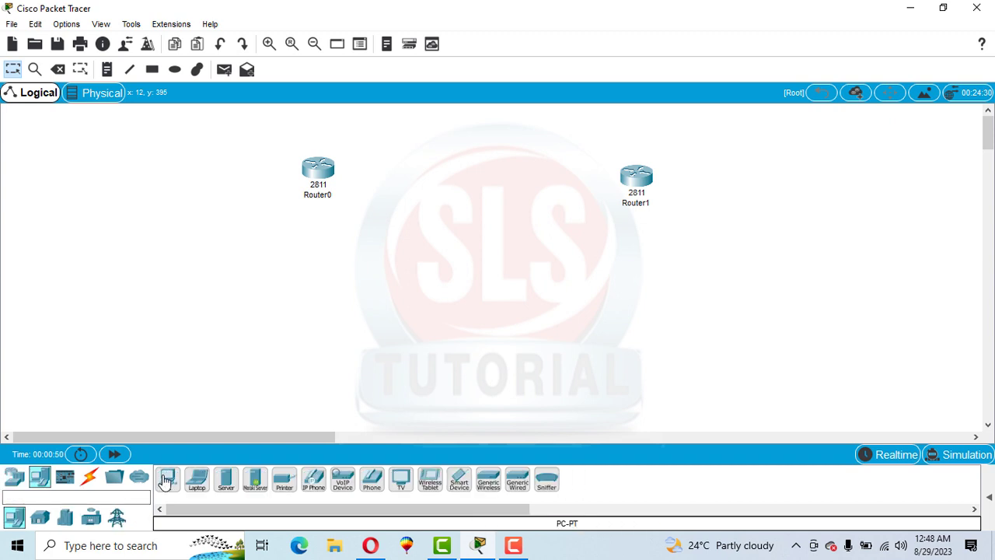
{"action": "left_click", "coordinate": [303, 350]}
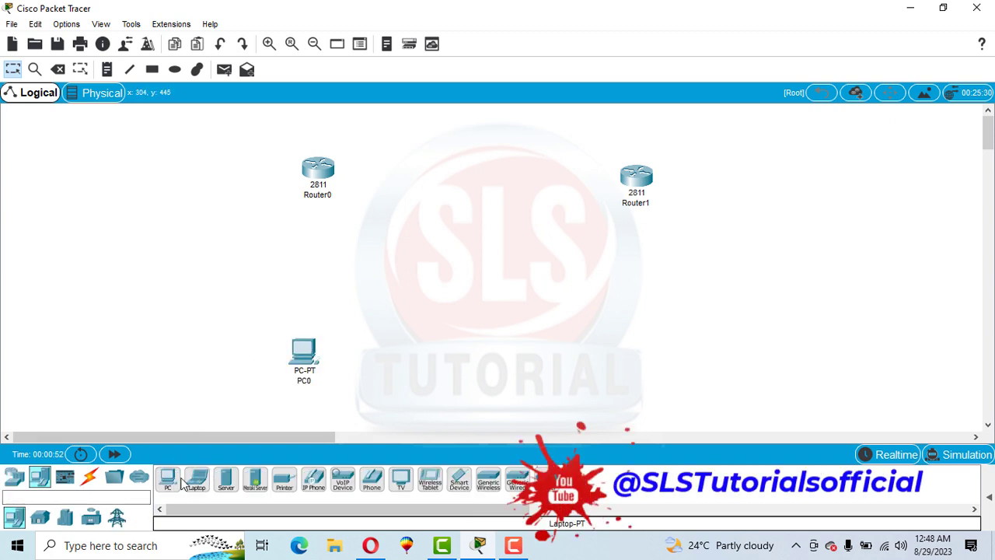
{"action": "left_click", "coordinate": [172, 484]}
{"action": "left_click", "coordinate": [657, 351]}
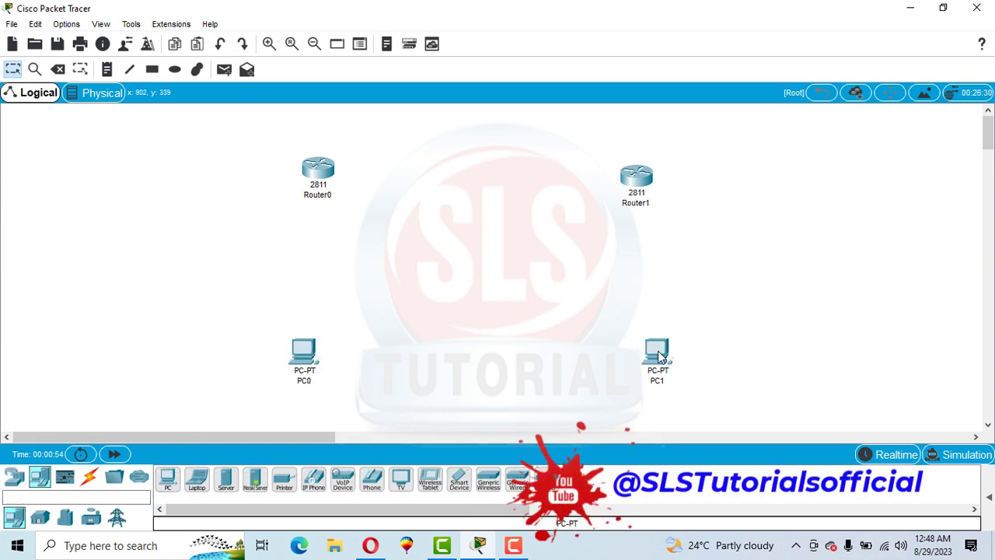
- Power off Router0, install a WIC-1T serial module in an empty interface card slot, and power the router back on
{"action": "left_click", "coordinate": [319, 171]}
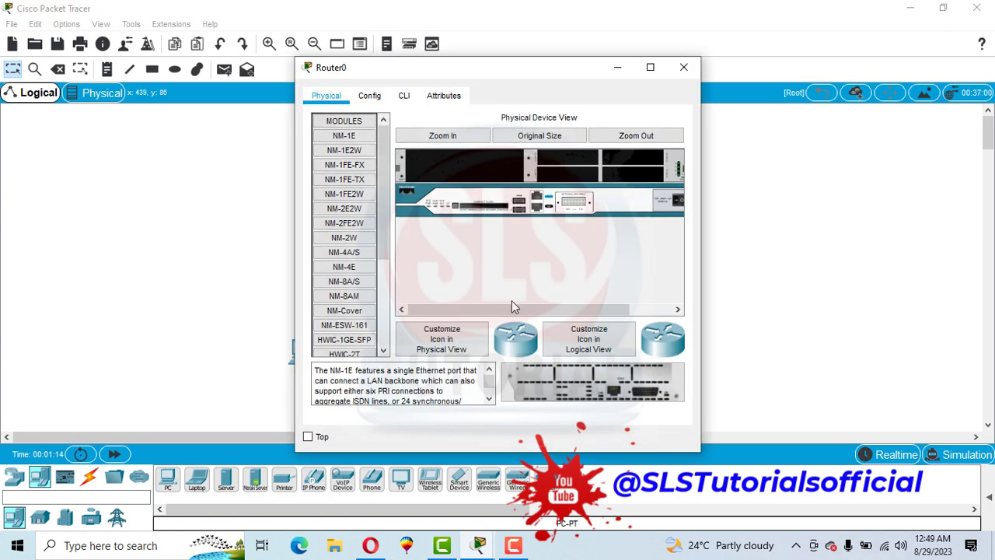
{"action": "left_click", "coordinate": [369, 96]}
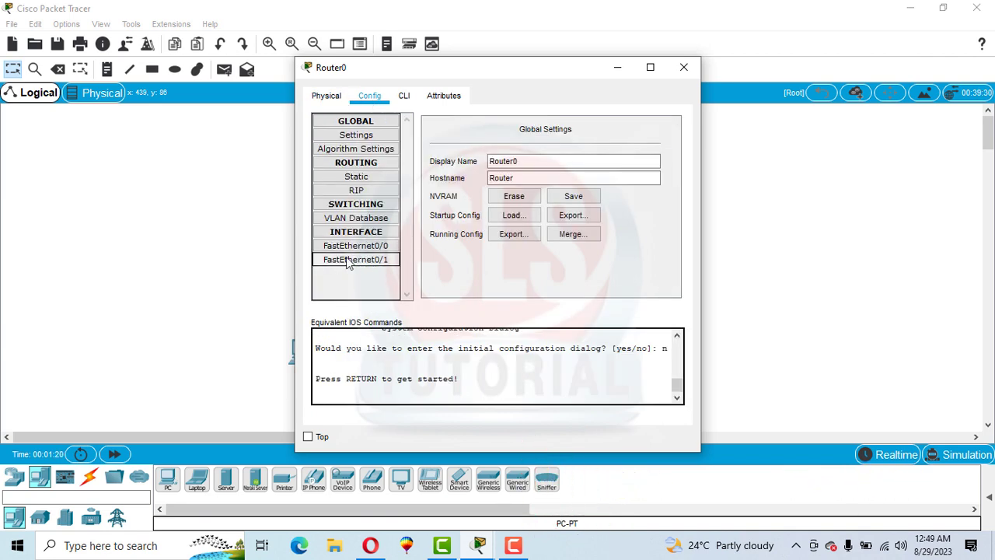
{"action": "left_click", "coordinate": [327, 101]}
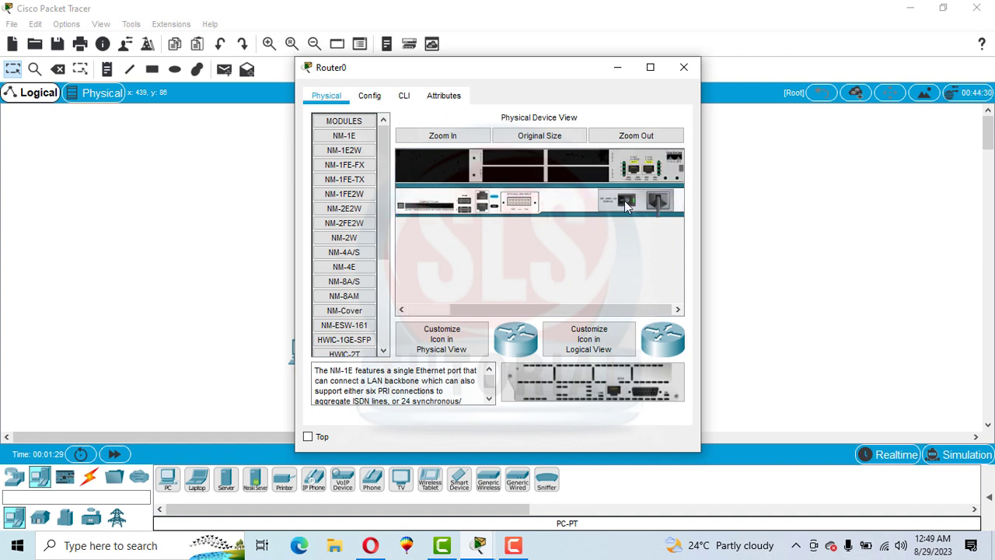
{"action": "scroll", "coordinate": [413, 268], "scroll_direction": "up", "scroll_amount": 2}
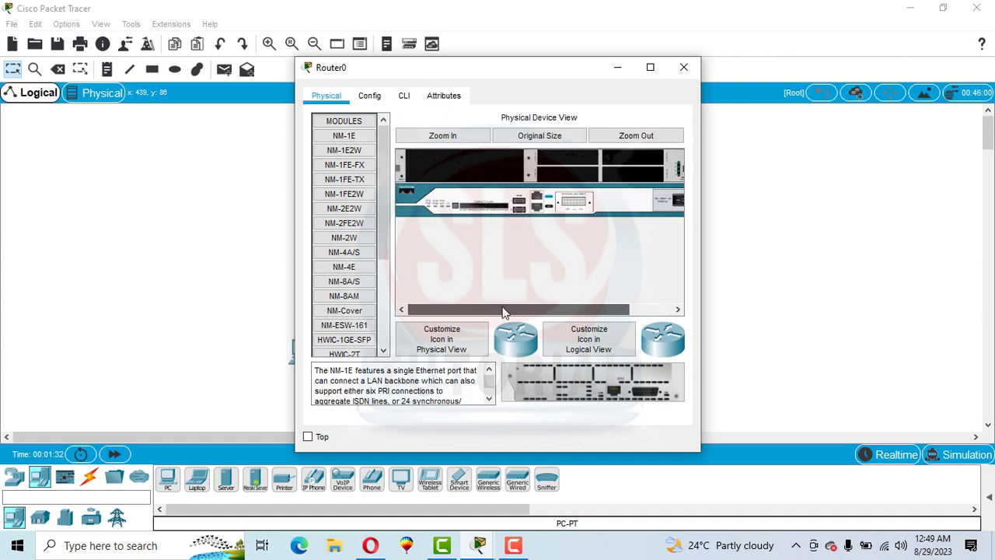
{"action": "left_click_drag", "start_coordinate": [389, 257], "coordinate": [387, 335]}
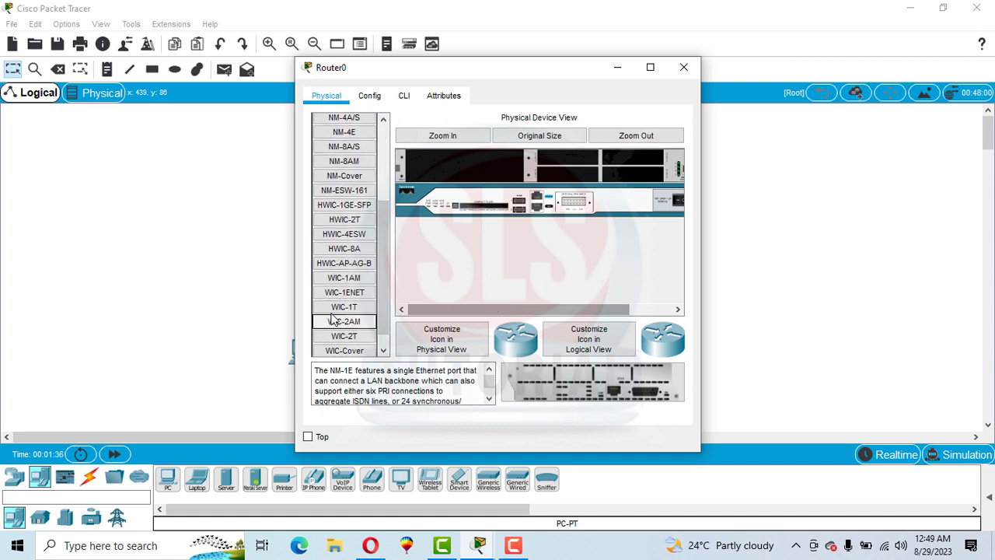
{"action": "left_click_drag", "start_coordinate": [345, 309], "coordinate": [567, 156]}
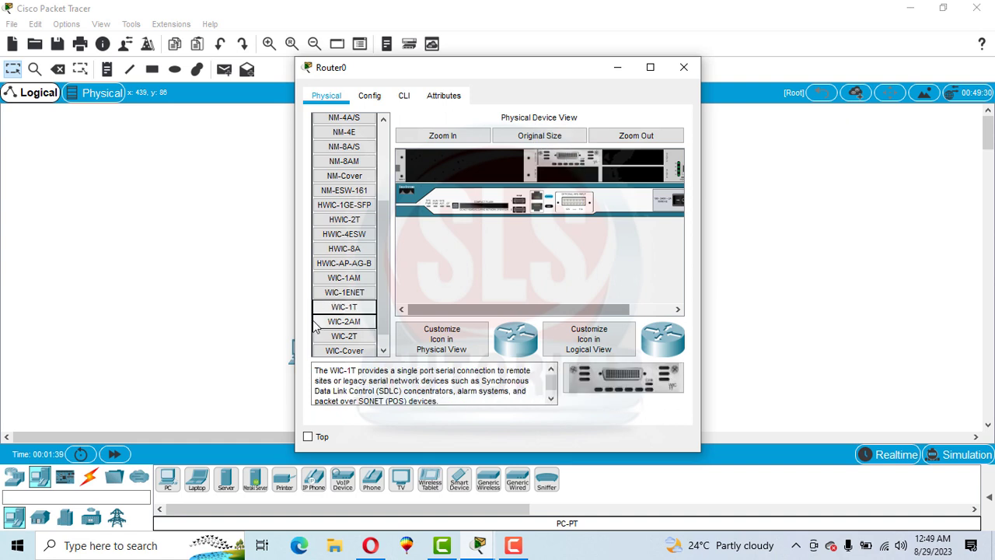
{"action": "left_click", "coordinate": [645, 311]}
{"action": "left_click", "coordinate": [626, 204]}
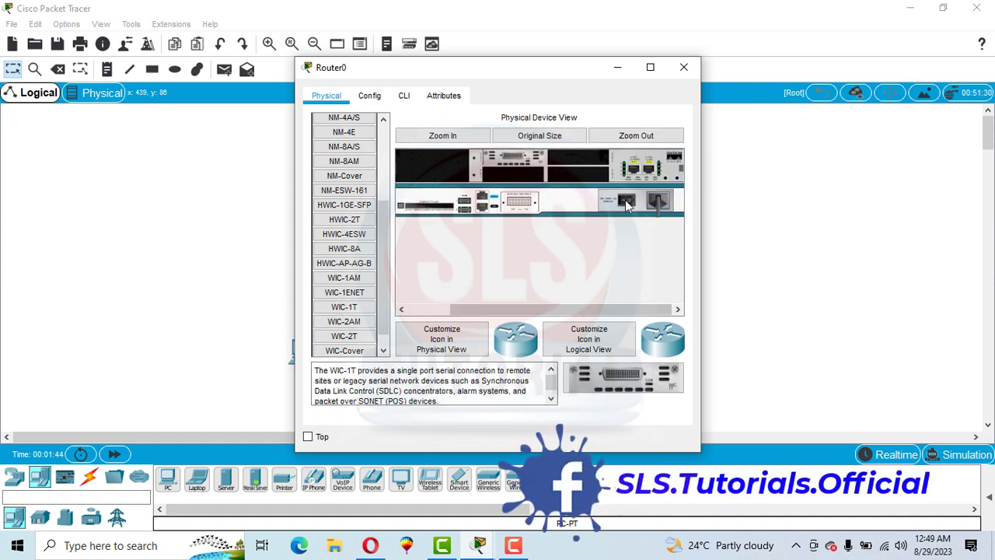
- Check the interface list in Router0's configuration and close the router's window
{"action": "left_click", "coordinate": [370, 96]}
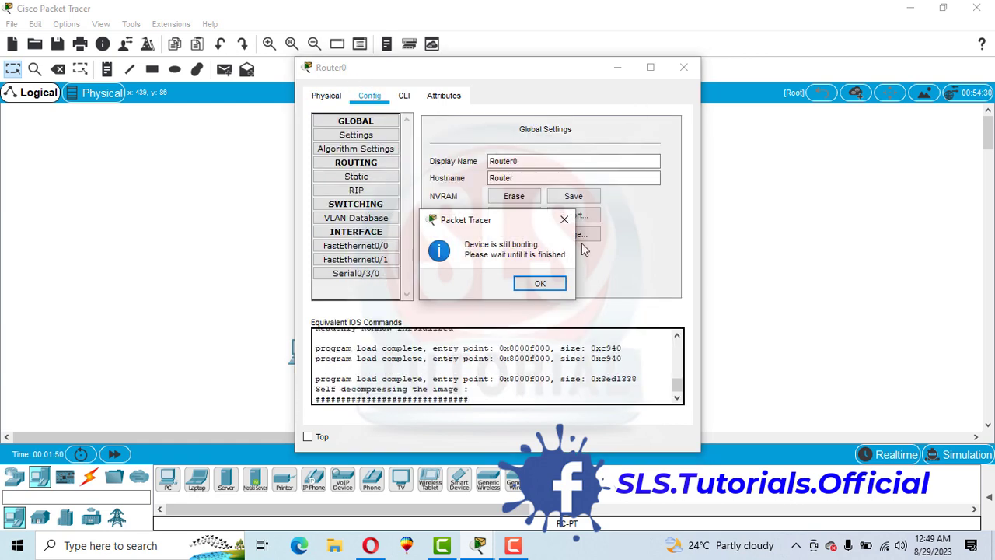
{"action": "left_click", "coordinate": [541, 283]}
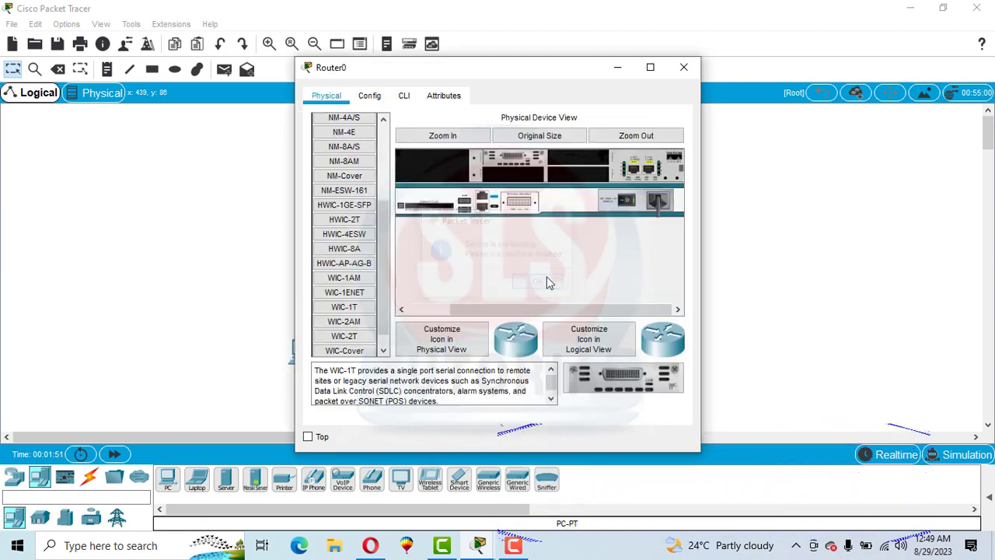
{"action": "left_click", "coordinate": [684, 68]}
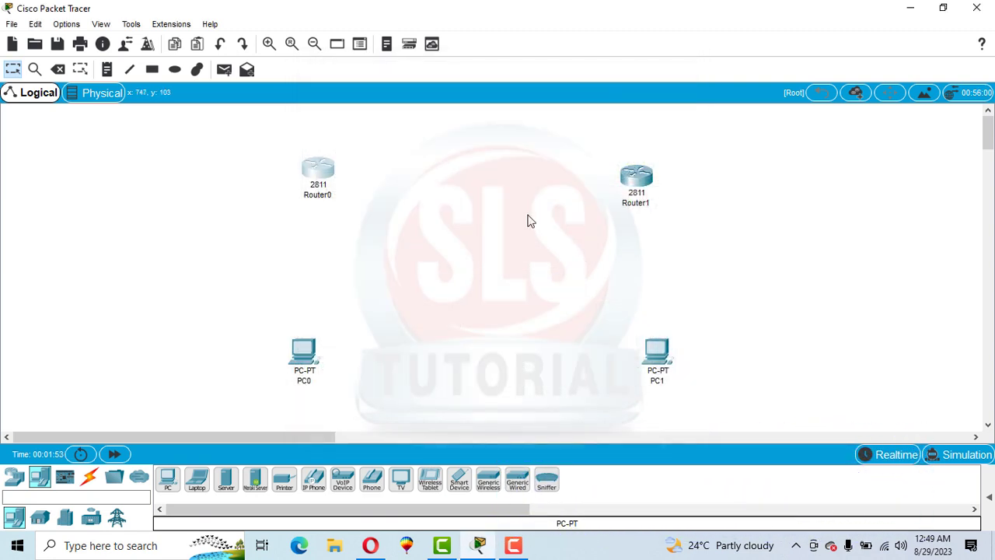
- Power off Router1, fit a WIC-1T module in an empty interface card slot, and switch the router back on
{"action": "left_click", "coordinate": [636, 183]}
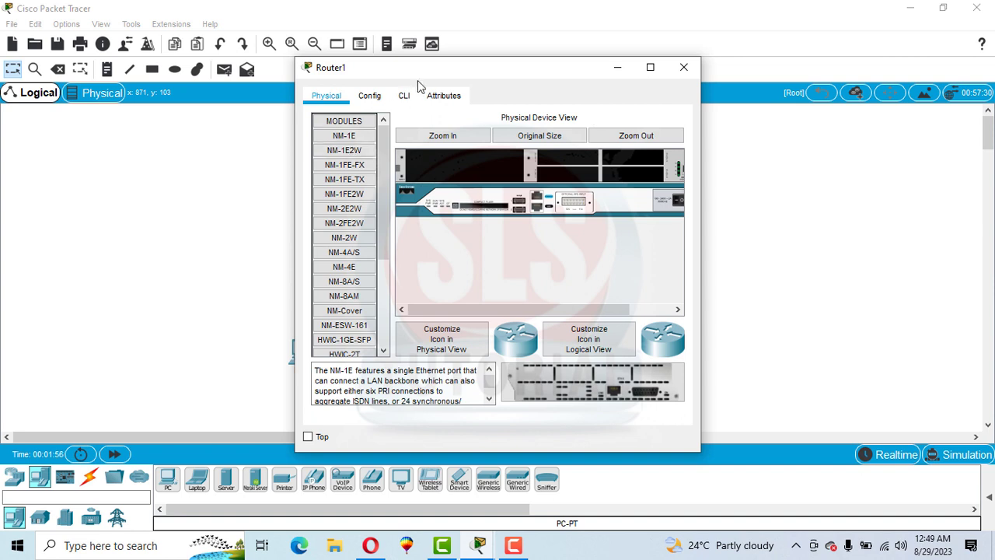
{"action": "left_click", "coordinate": [650, 311]}
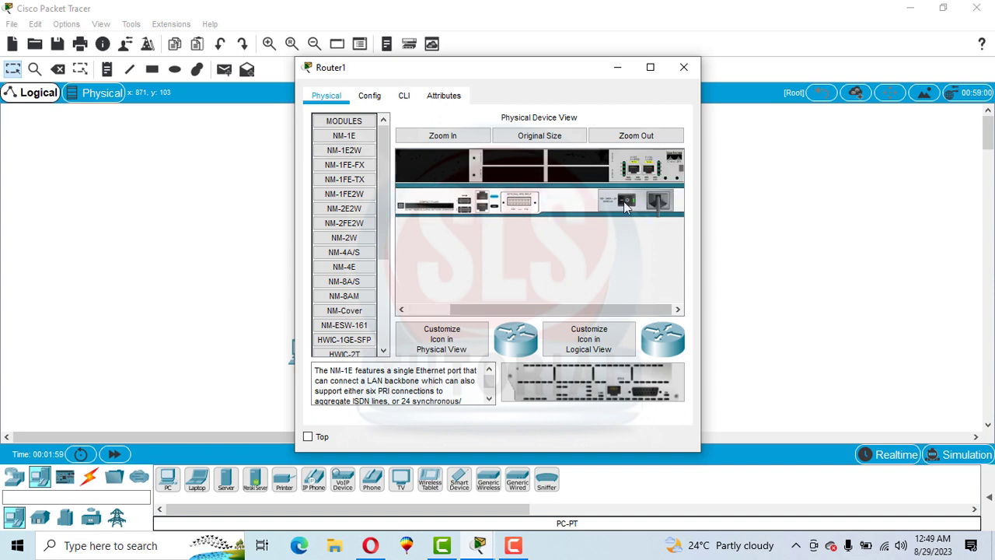
{"action": "left_click", "coordinate": [382, 288]}
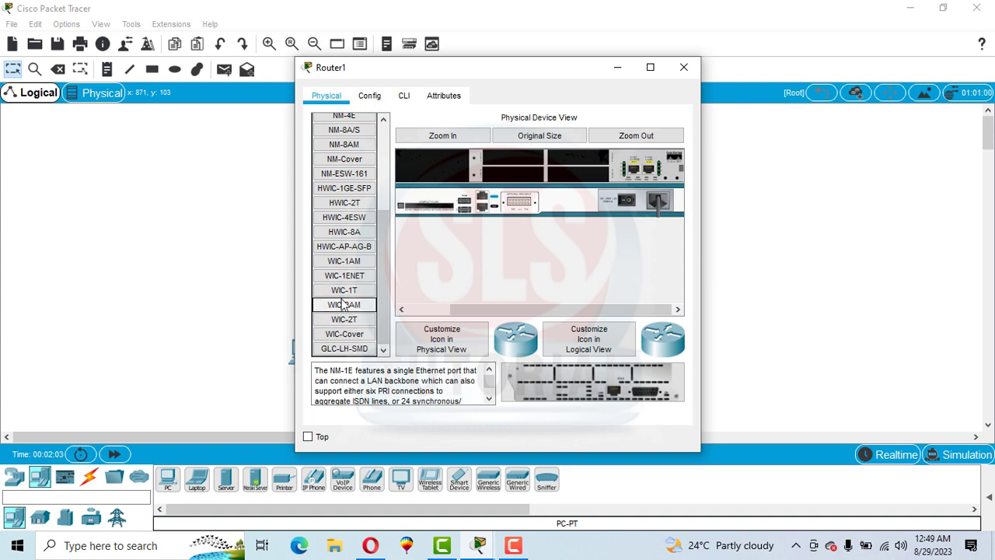
{"action": "left_click_drag", "start_coordinate": [349, 290], "coordinate": [507, 186]}
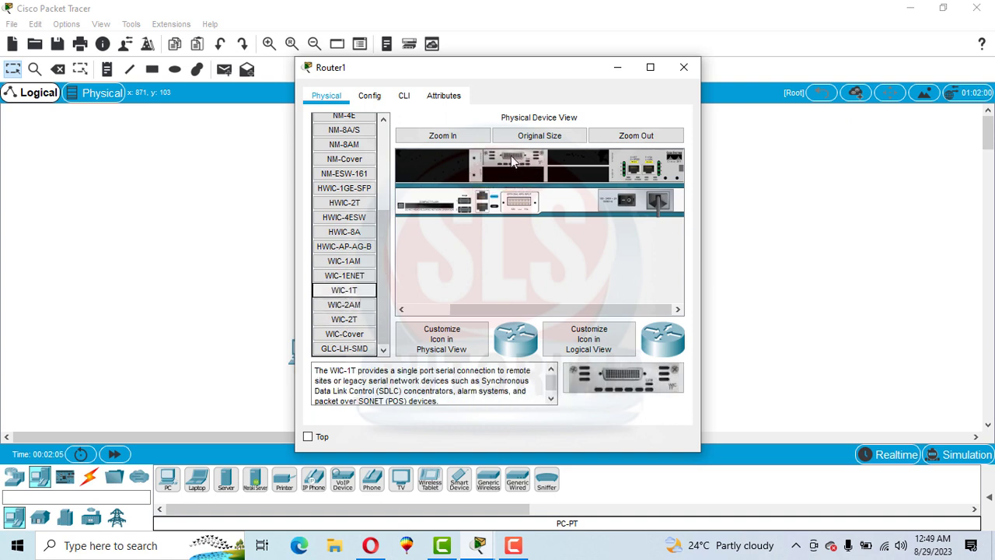
{"action": "left_click", "coordinate": [626, 204]}
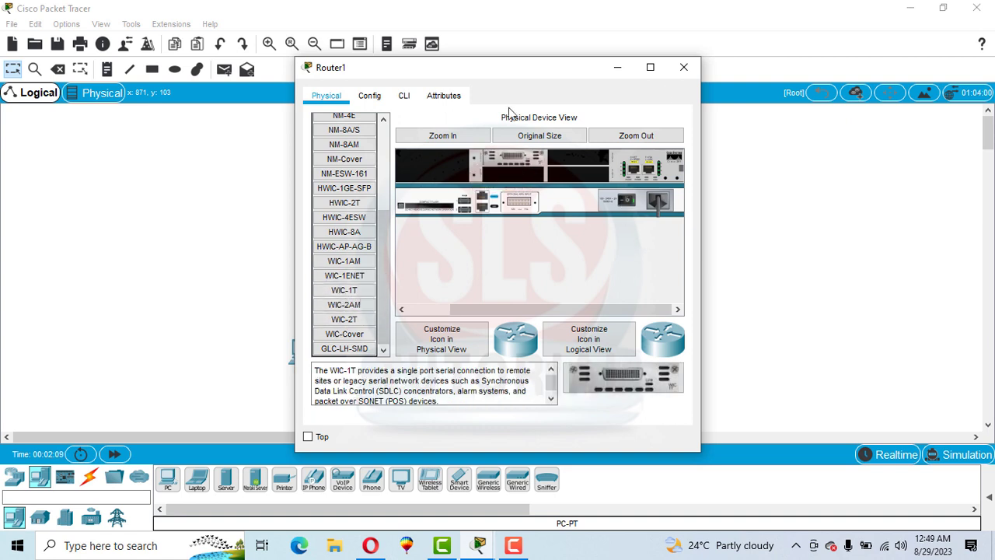
{"action": "left_click", "coordinate": [681, 75]}
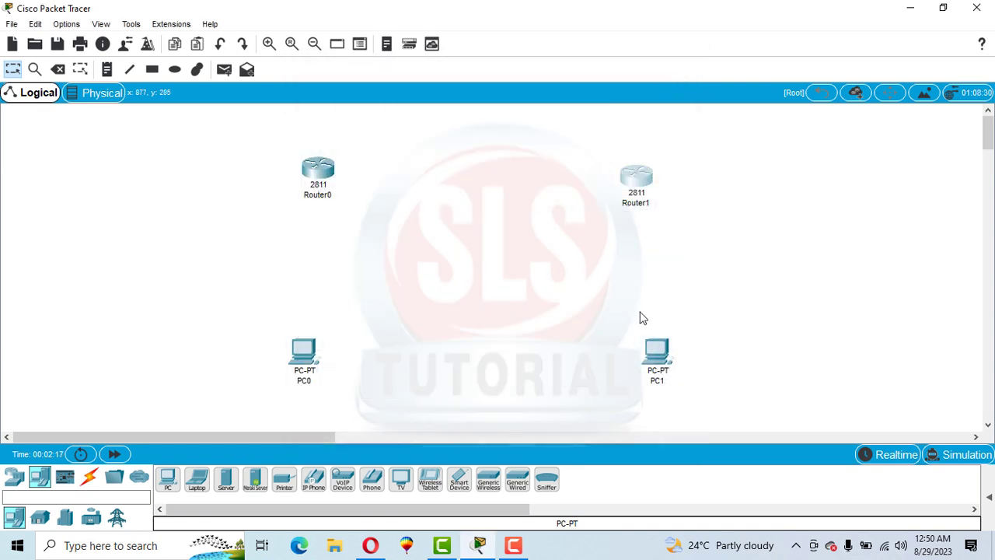
- Connect PC0 to Router0 using the automatically chosen connection type
{"action": "left_click", "coordinate": [87, 477]}
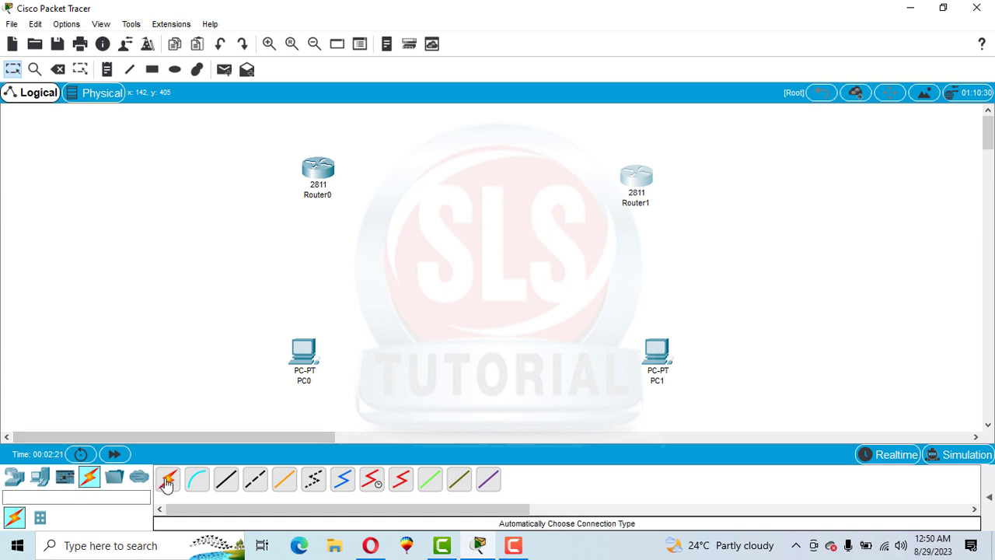
{"action": "left_click", "coordinate": [196, 478]}
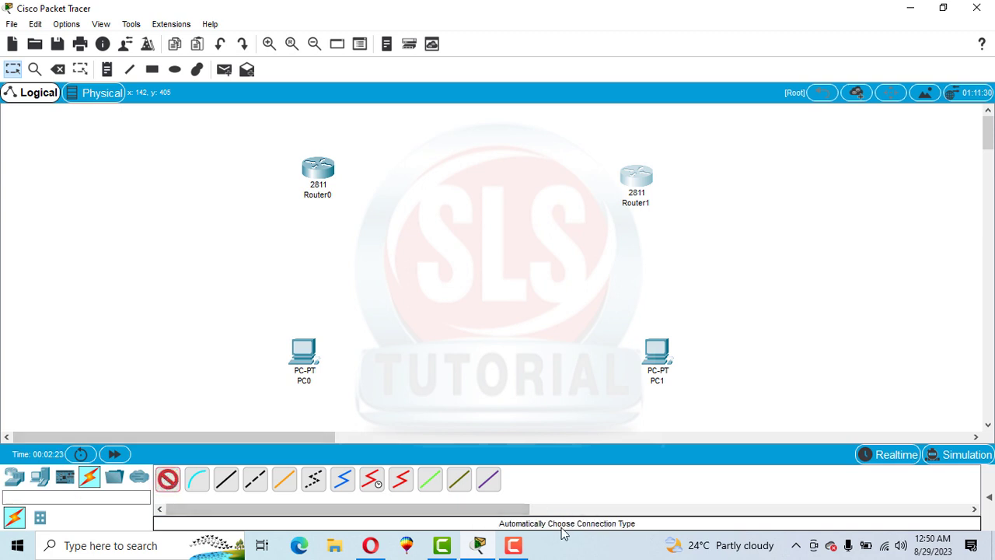
{"action": "left_click", "coordinate": [304, 358]}
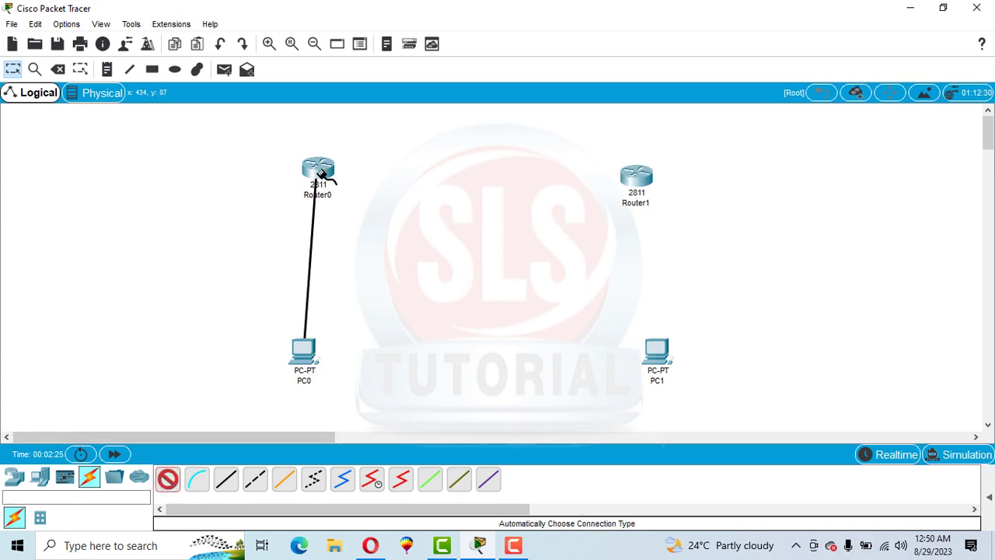
{"action": "left_click", "coordinate": [320, 174]}
- Connect PC1 to Router1 and link Router0 to Router1, both with automatically chosen connection types
{"action": "left_click", "coordinate": [175, 483]}
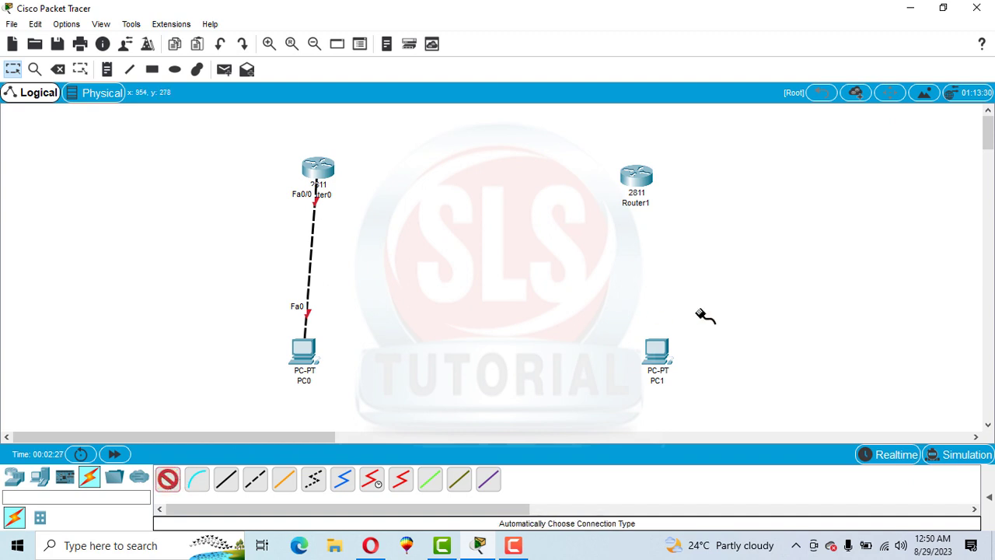
{"action": "left_click", "coordinate": [657, 351]}
{"action": "left_click", "coordinate": [638, 178]}
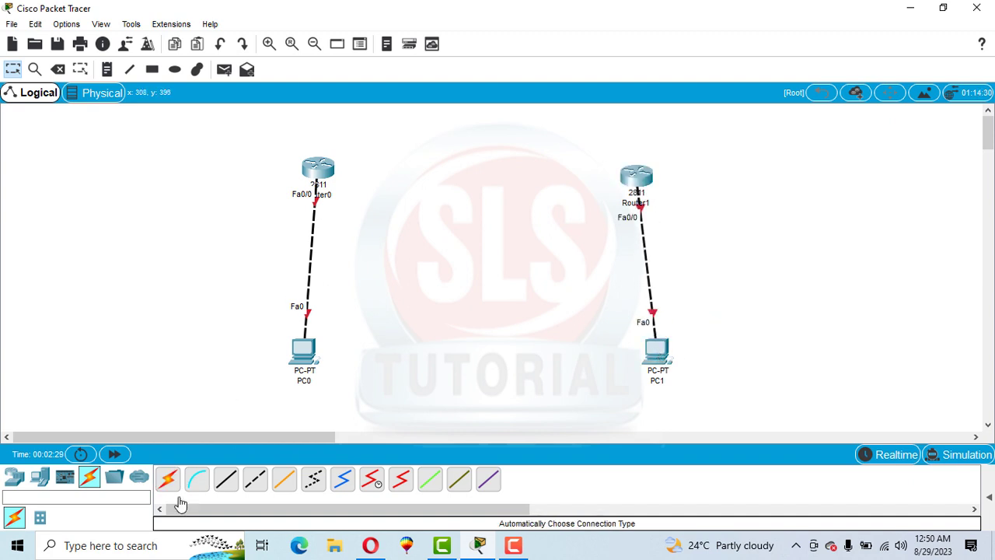
{"action": "left_click", "coordinate": [315, 172]}
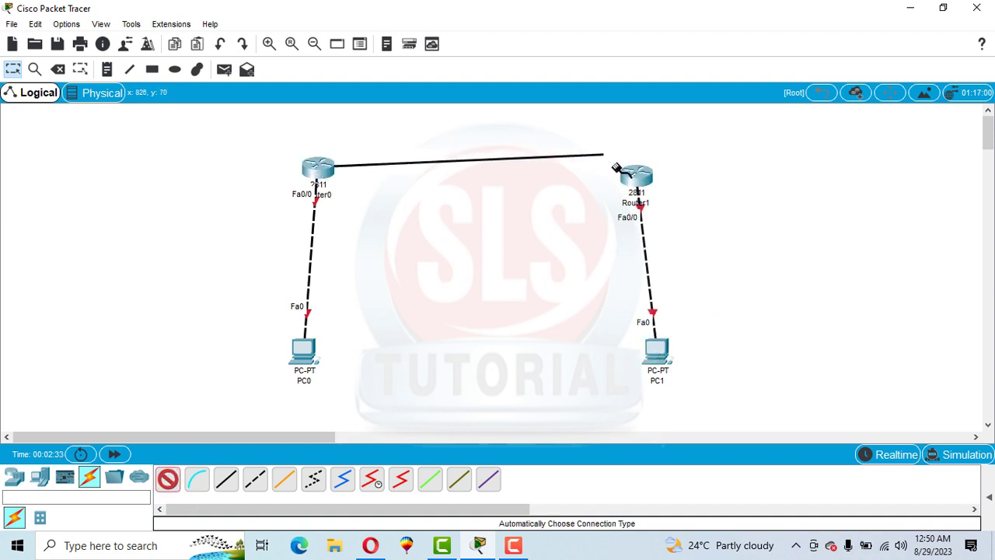
{"action": "left_click", "coordinate": [636, 174]}
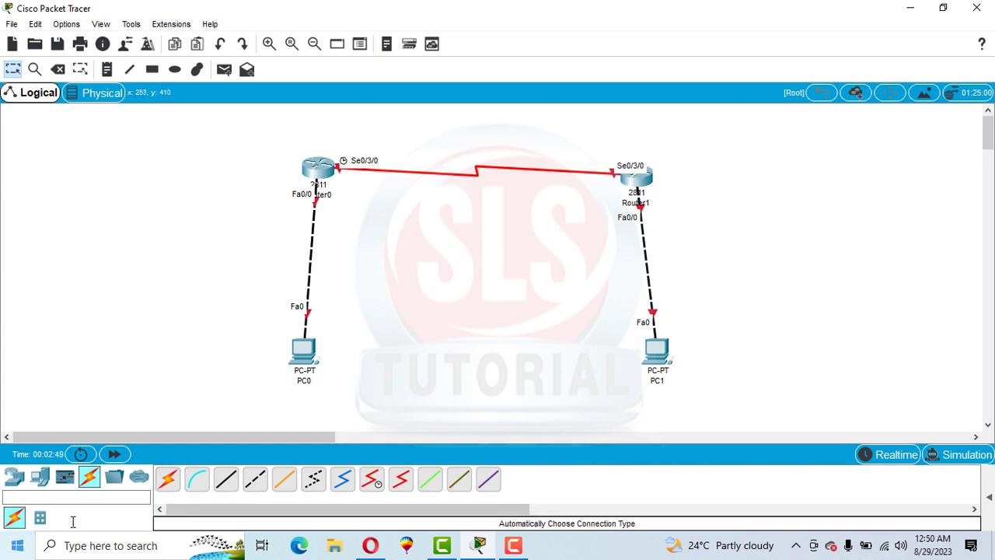
- Assign PC0 the static IP address 192.168.10.10 with subnet mask 255.255.255.0
{"action": "left_click", "coordinate": [304, 352]}
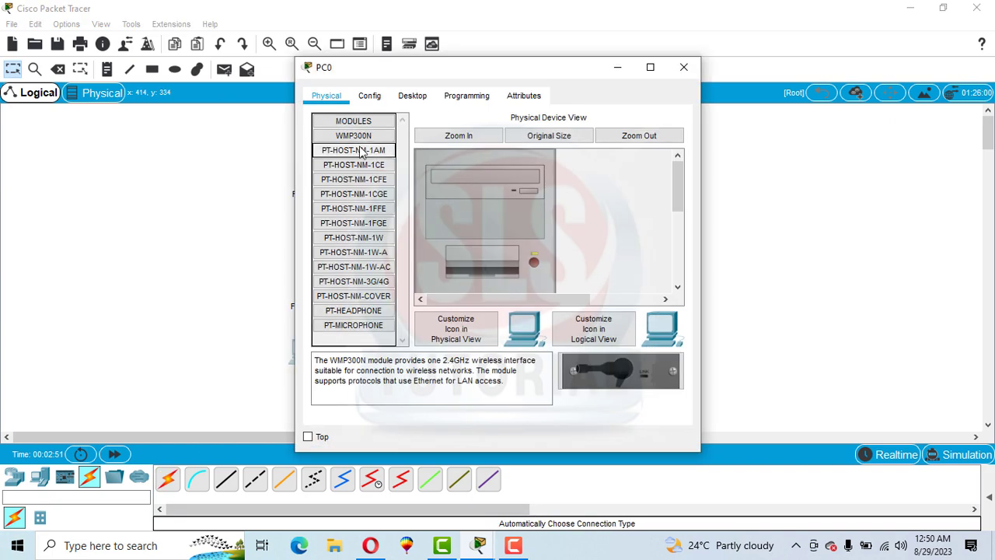
{"action": "left_click", "coordinate": [412, 97]}
{"action": "left_click", "coordinate": [347, 188]}
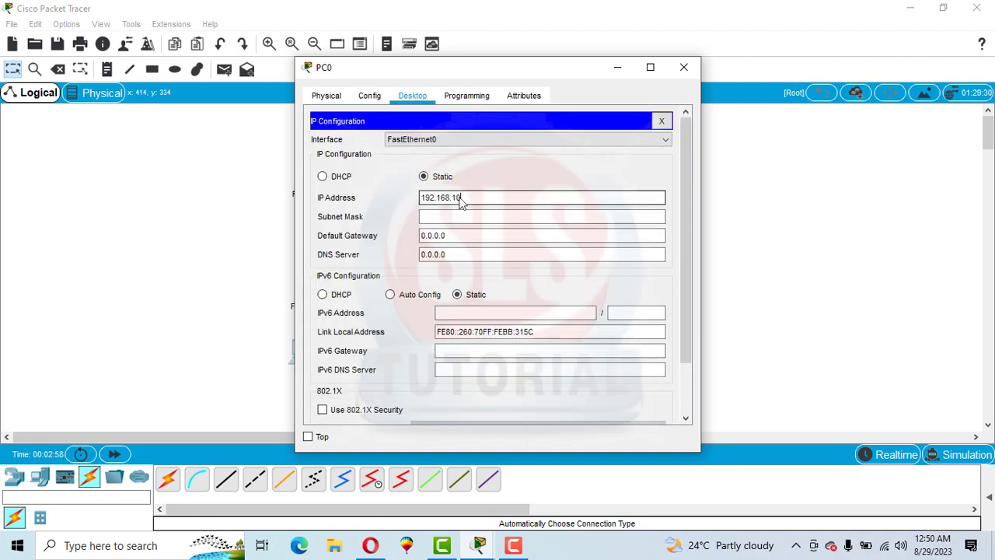
{"action": "left_click", "coordinate": [459, 198]}
{"action": "type", "text": "192.168.10.10"}
{"action": "key", "text": "Tab"}
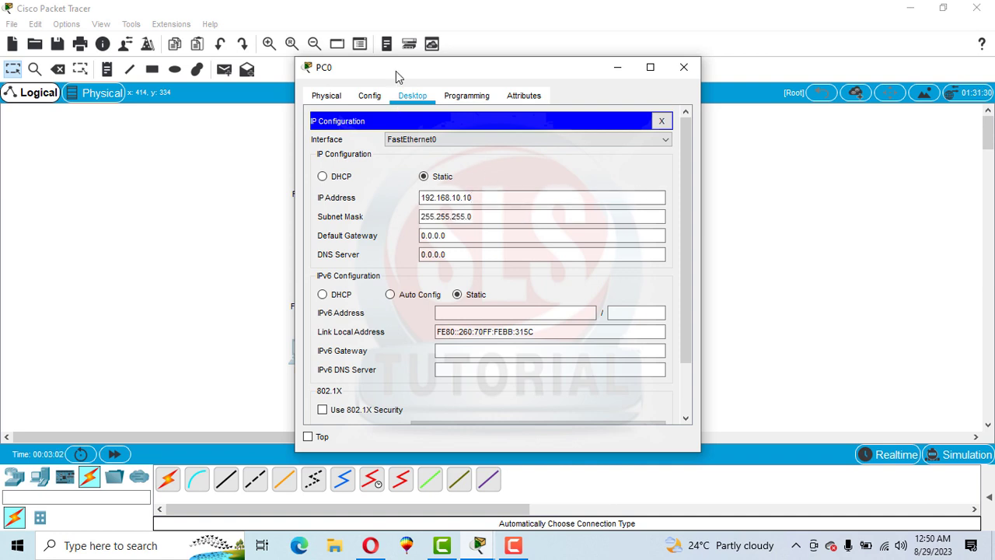
- Set PC0's default gateway to 192.168.10.1 and close its settings
{"action": "left_click_drag", "start_coordinate": [396, 71], "coordinate": [505, 66]}
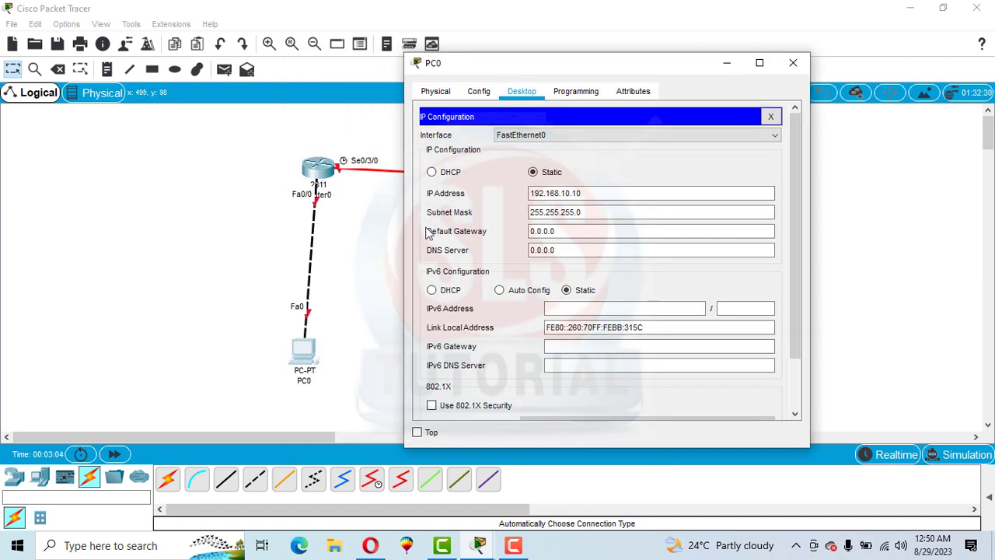
{"action": "left_click_drag", "start_coordinate": [562, 233], "coordinate": [517, 235]}
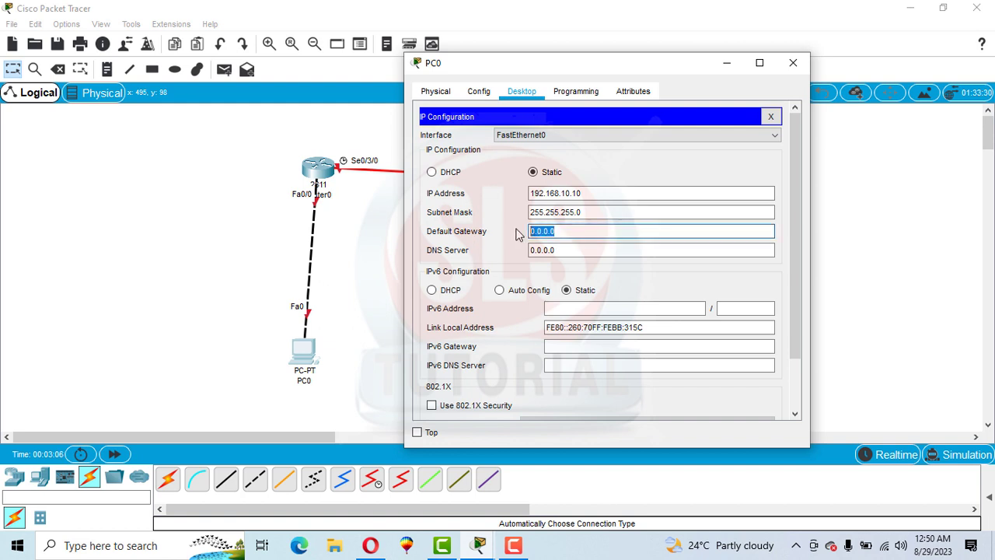
{"action": "type", "text": "192.168.10.1"}
{"action": "left_click", "coordinate": [793, 66]}
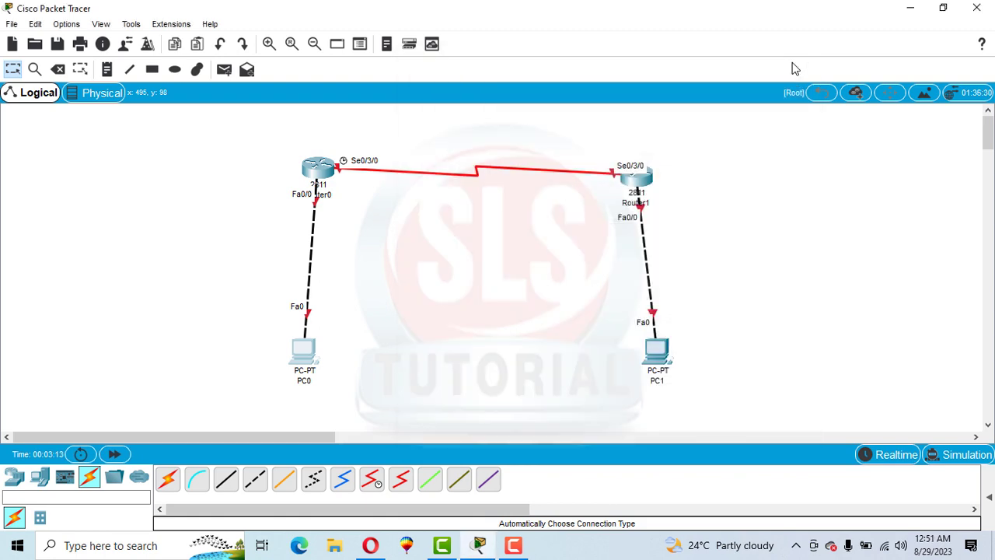
- Assign PC1 the static IP address 192.168.20.10 with subnet mask 255.255.255.0
{"action": "left_click", "coordinate": [657, 354]}
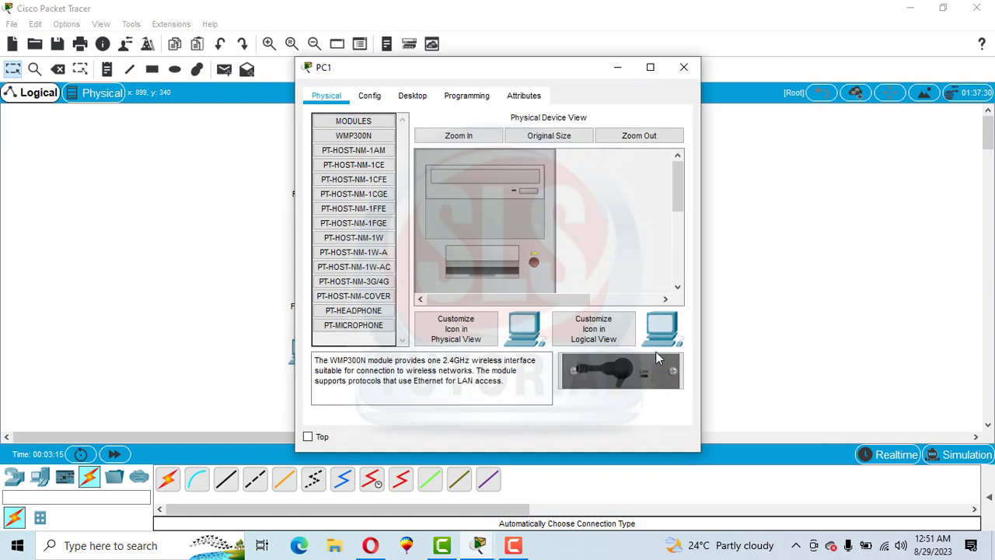
{"action": "left_click", "coordinate": [412, 96]}
{"action": "left_click", "coordinate": [346, 155]}
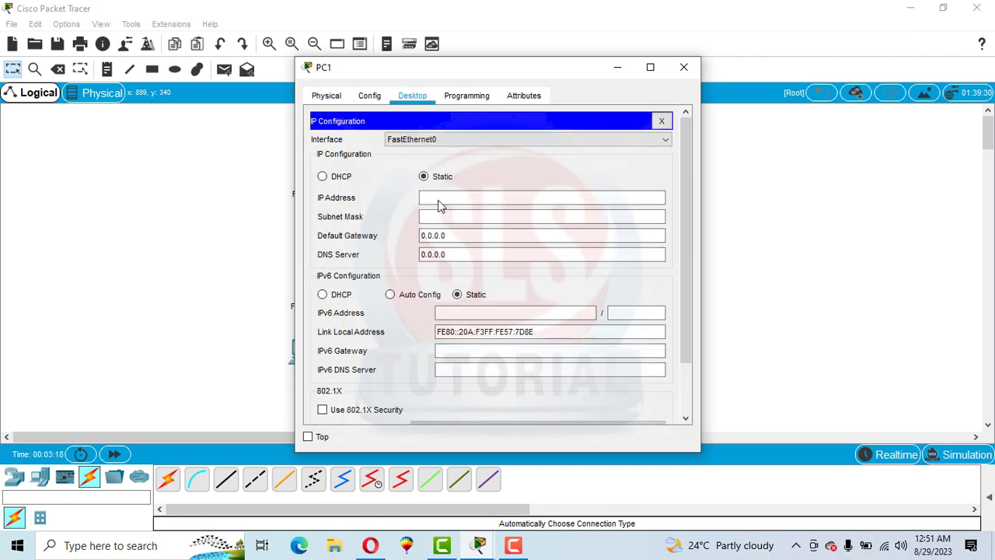
{"action": "left_click", "coordinate": [440, 204]}
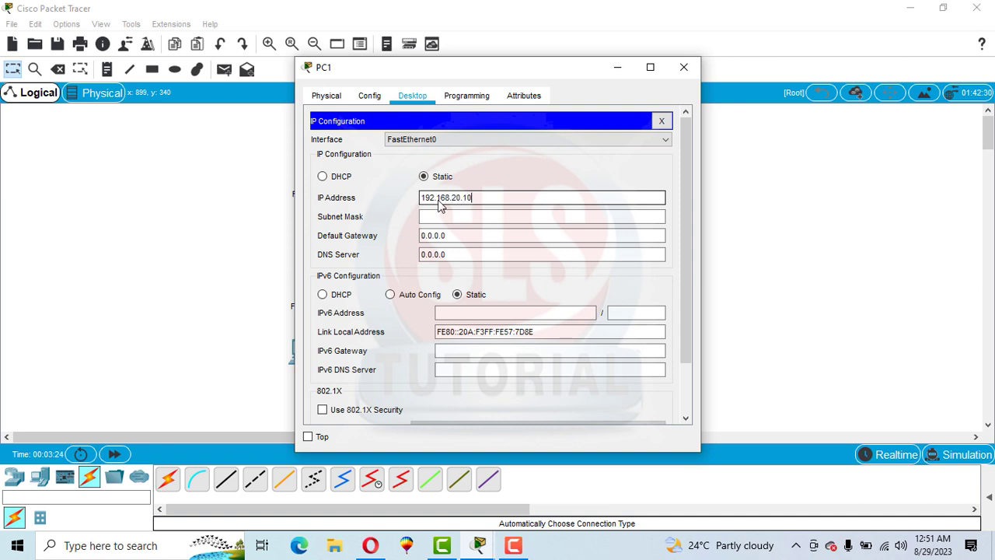
{"action": "key", "text": "Tab"}
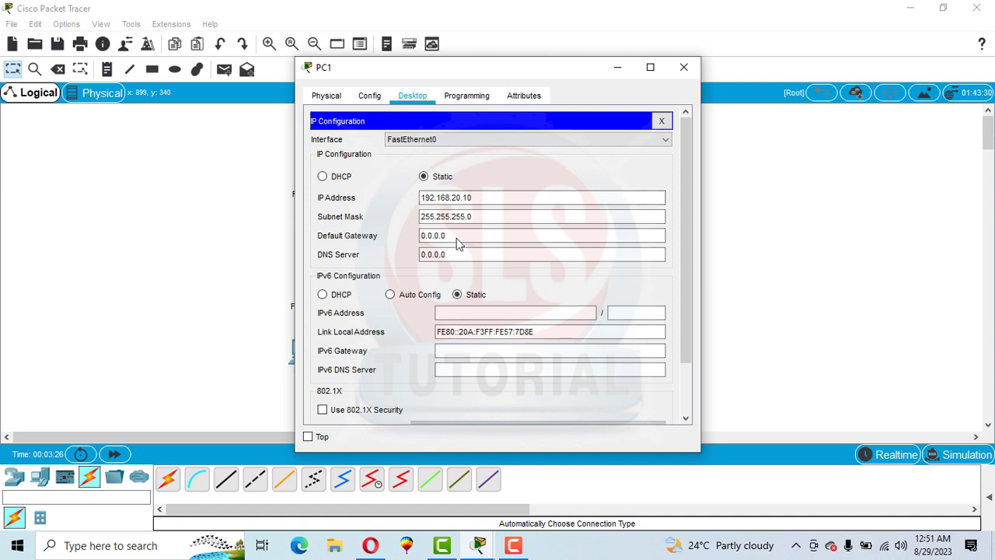
- Set PC1's default gateway to 192.168.20.1 and close its settings
{"action": "left_click_drag", "start_coordinate": [457, 239], "coordinate": [423, 238]}
{"action": "type", "text": "192.168.20.1"}
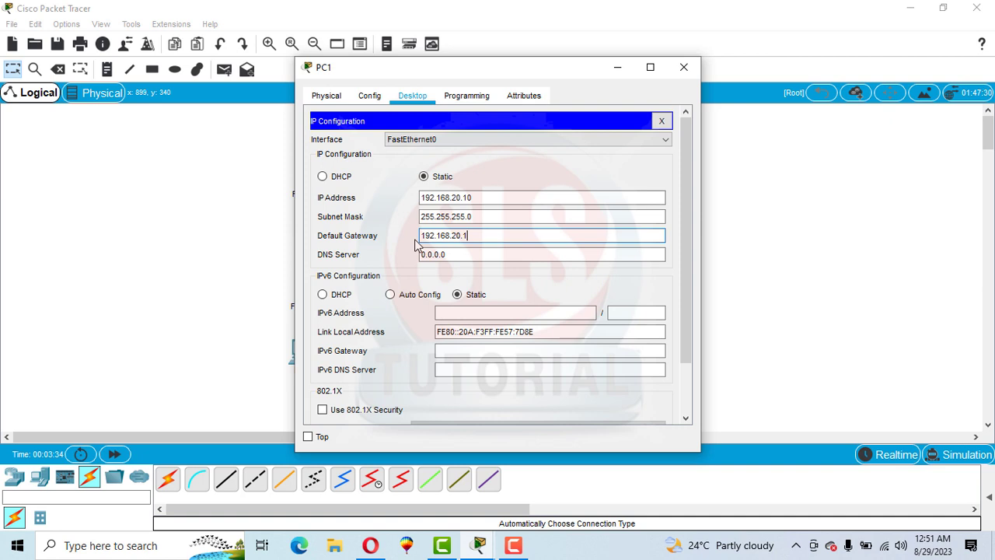
{"action": "key", "text": "Return"}
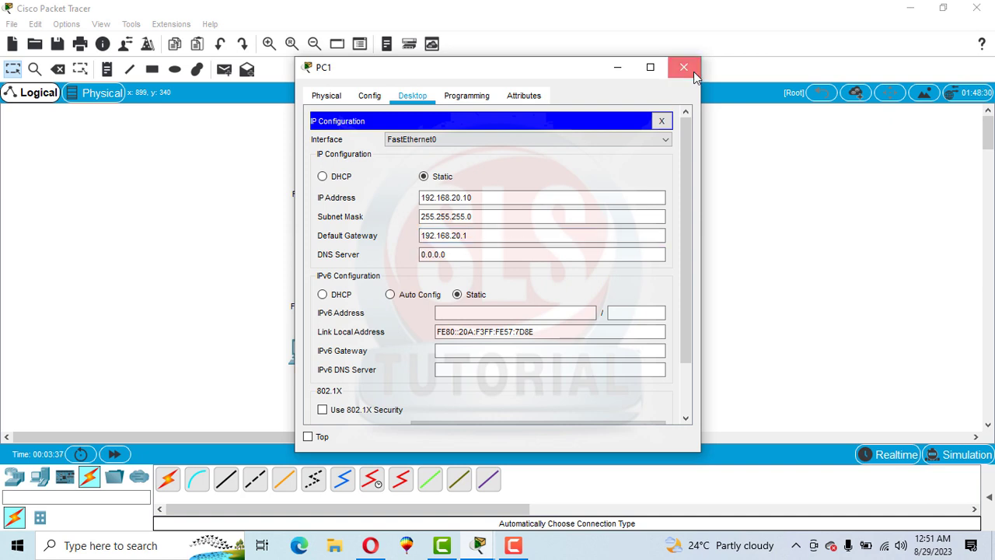
{"action": "left_click", "coordinate": [694, 71]}
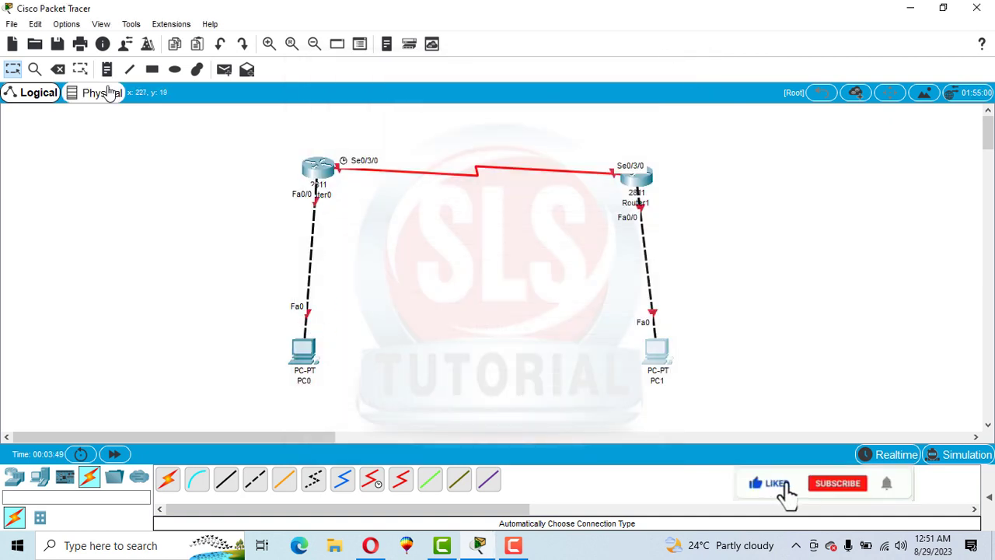
- Place text notes reading 192.168.10.10 beside PC0 and 192.168.20.10 beside PC1
{"action": "left_click", "coordinate": [106, 69]}
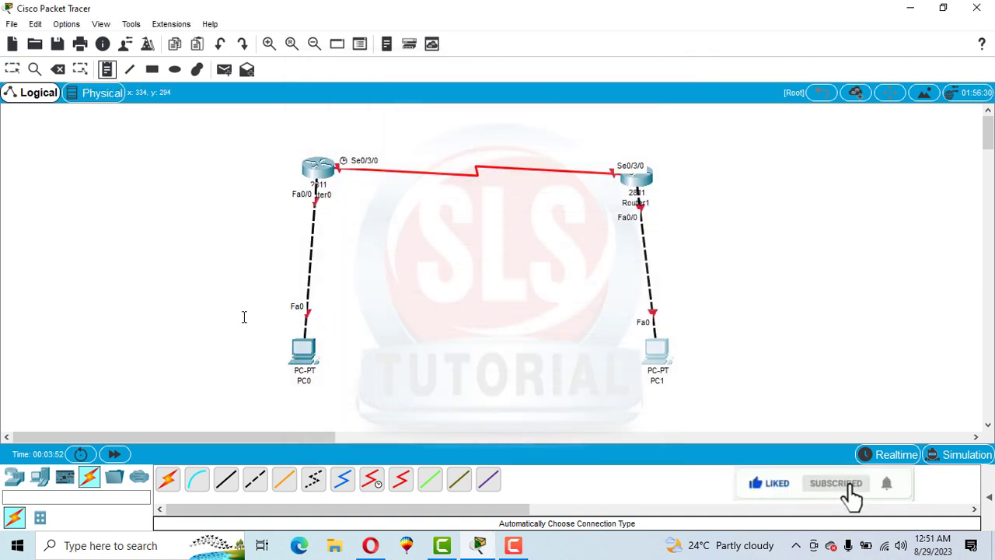
{"action": "left_click", "coordinate": [322, 331]}
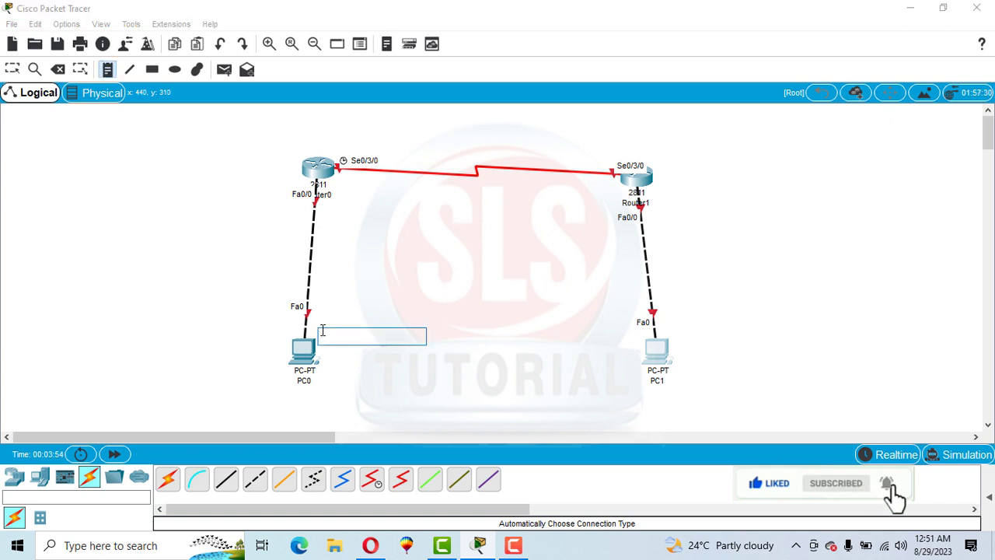
{"action": "type", "text": "192.168.10.10"}
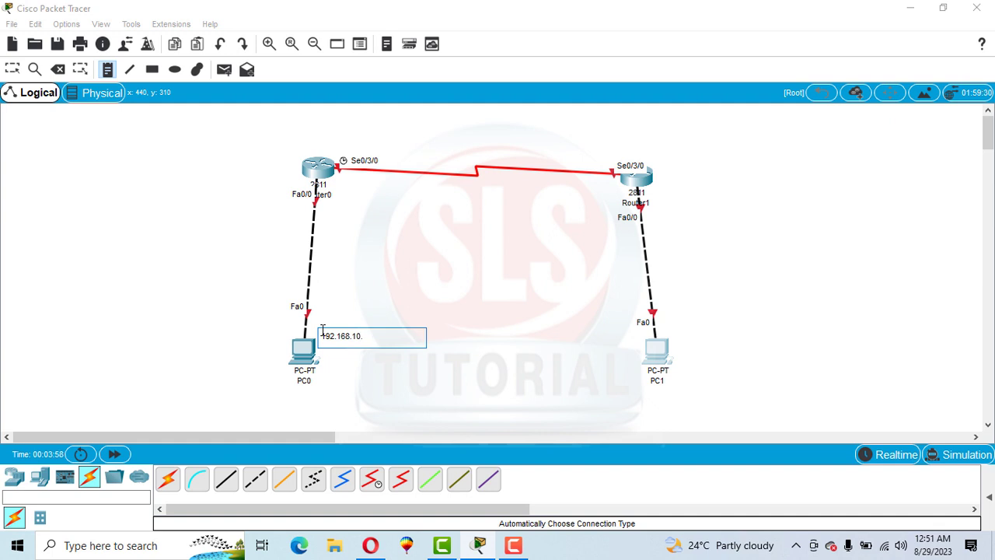
{"action": "left_click", "coordinate": [675, 318]}
{"action": "type", "text": "192"}
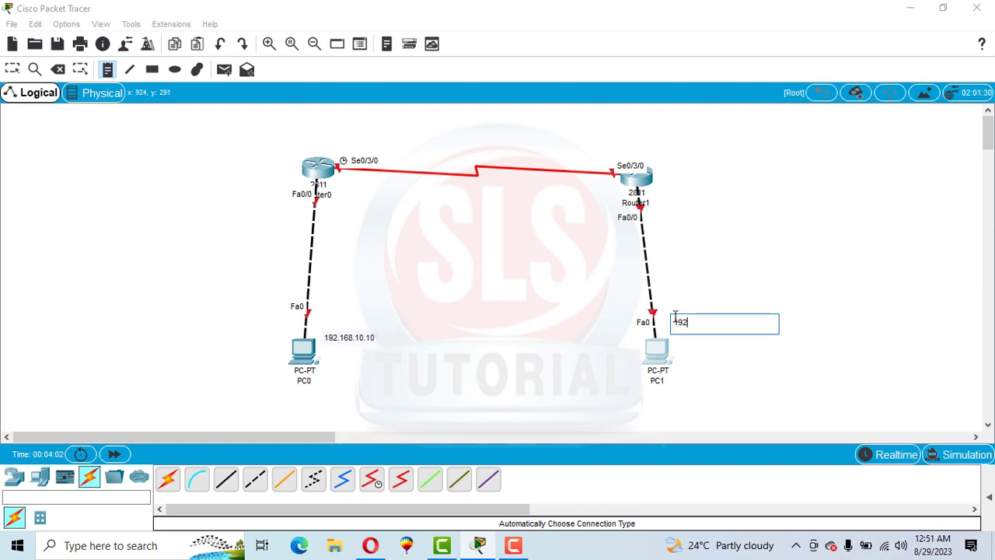
{"action": "type", "text": ".168.20.10"}
- Place a text note reading 192.168.20.1 beside Router1
{"action": "left_click", "coordinate": [659, 184]}
{"action": "type", "text": "1"}
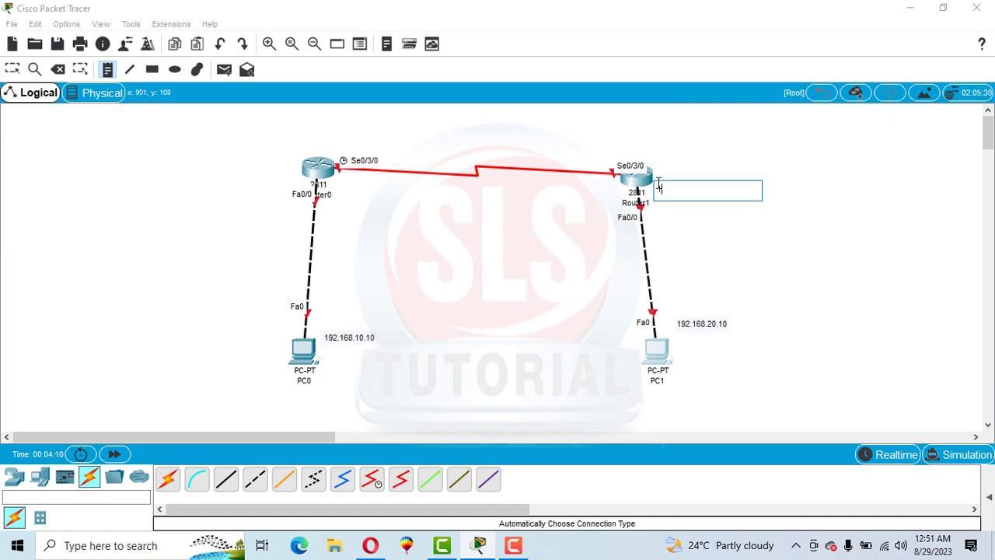
{"action": "type", "text": "92.168.20.1"}
- Add a note reading 192.168.10.1 beside Router0 and one reading 192.168.100.10 above the serial link between the routers
{"action": "left_click", "coordinate": [216, 172]}
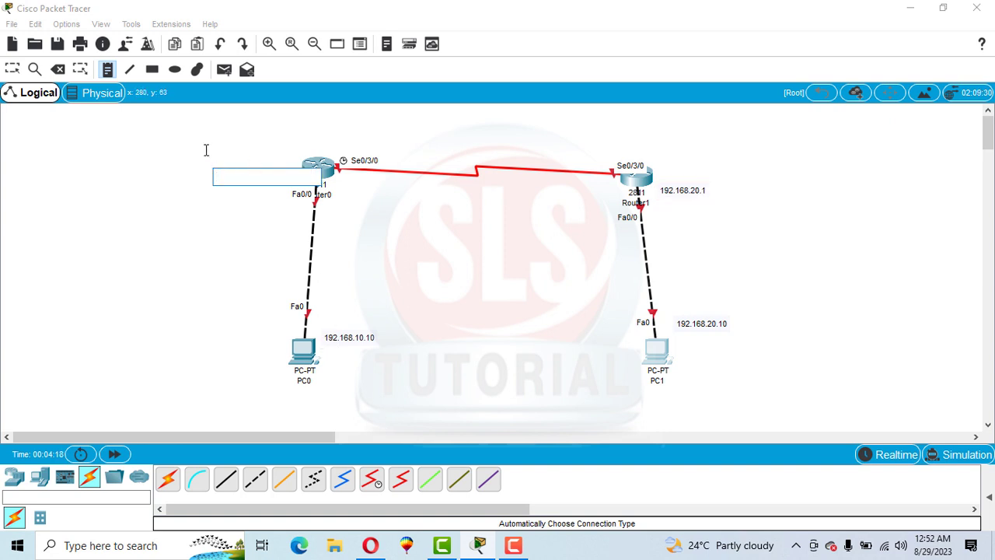
{"action": "type", "text": "192.168."}
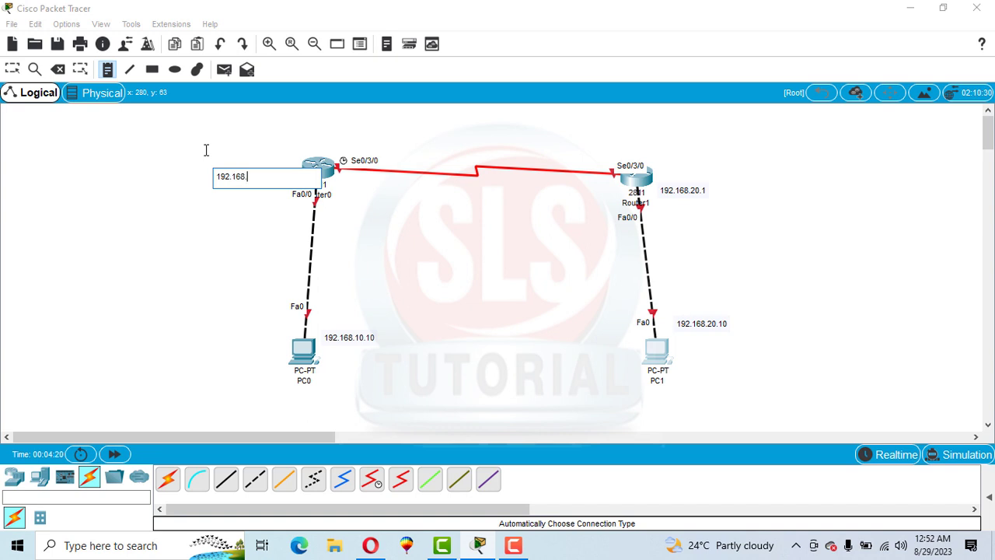
{"action": "type", "text": "10.1"}
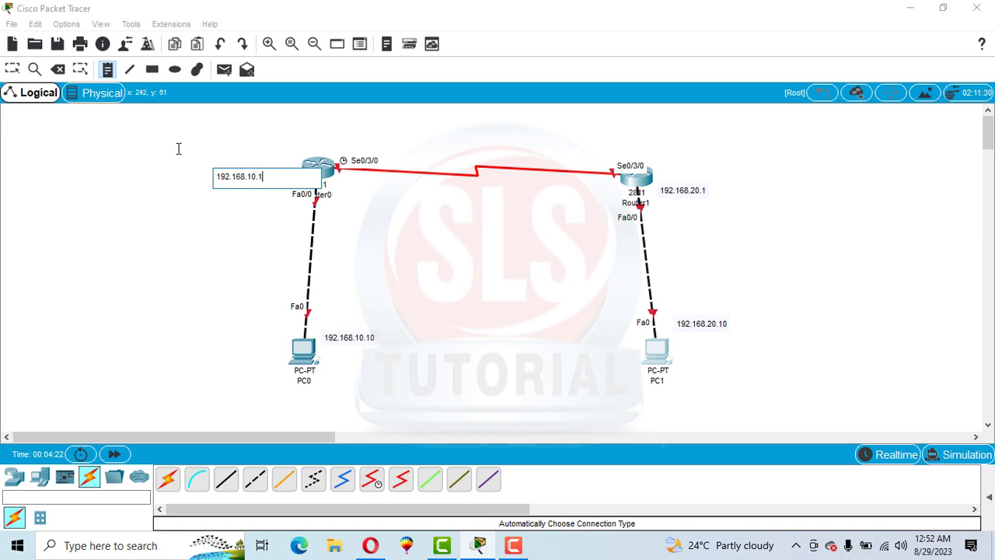
{"action": "left_click", "coordinate": [187, 130]}
{"action": "left_click", "coordinate": [434, 140]}
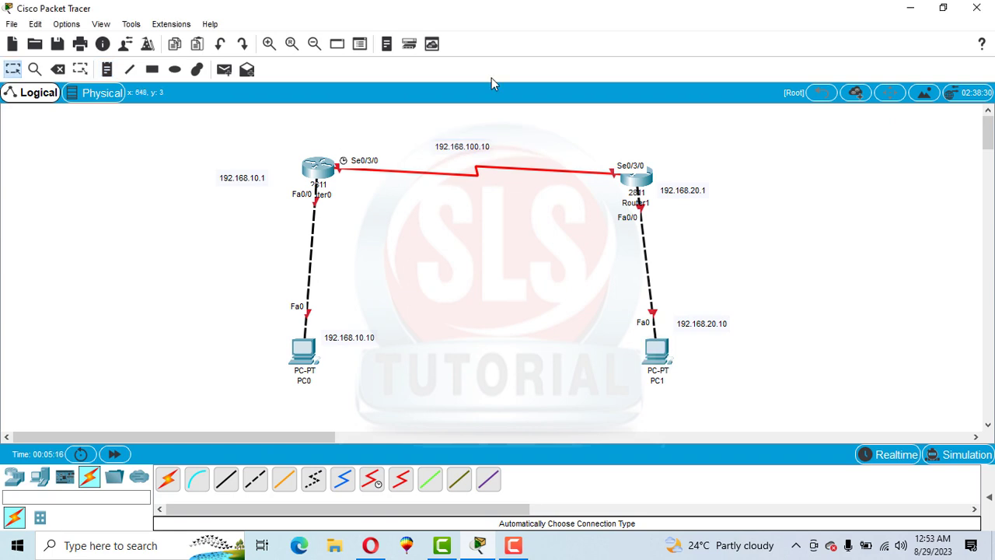
- Open Router0's command line and decline the initial configuration dialog to reach the user prompt
{"action": "left_click", "coordinate": [314, 168]}
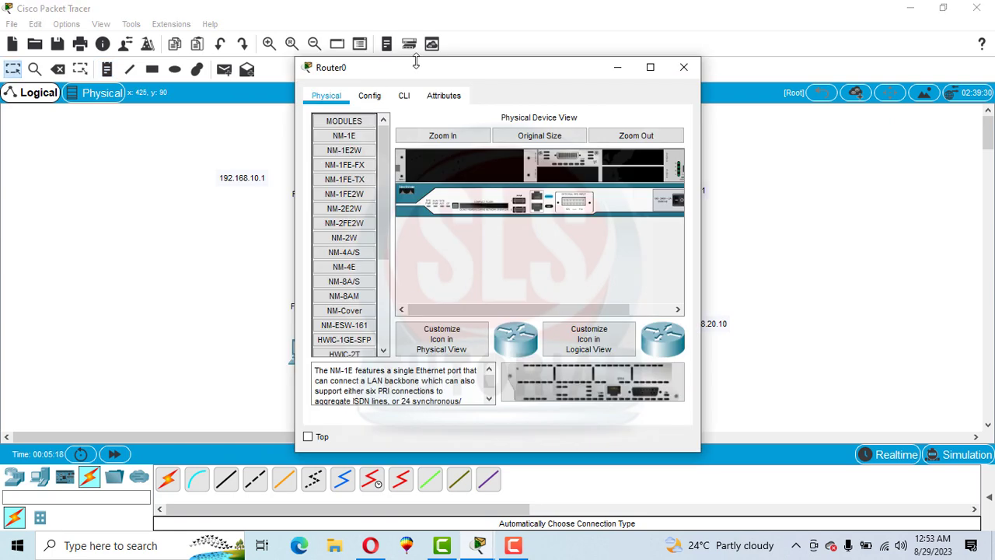
{"action": "left_click", "coordinate": [404, 96]}
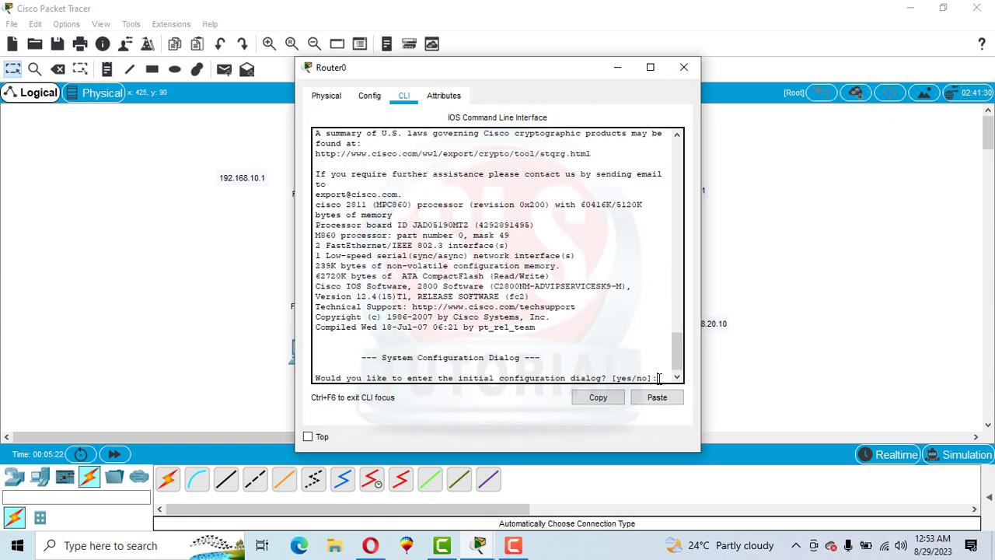
{"action": "type", "text": "n"}
{"action": "key", "text": "Return"}
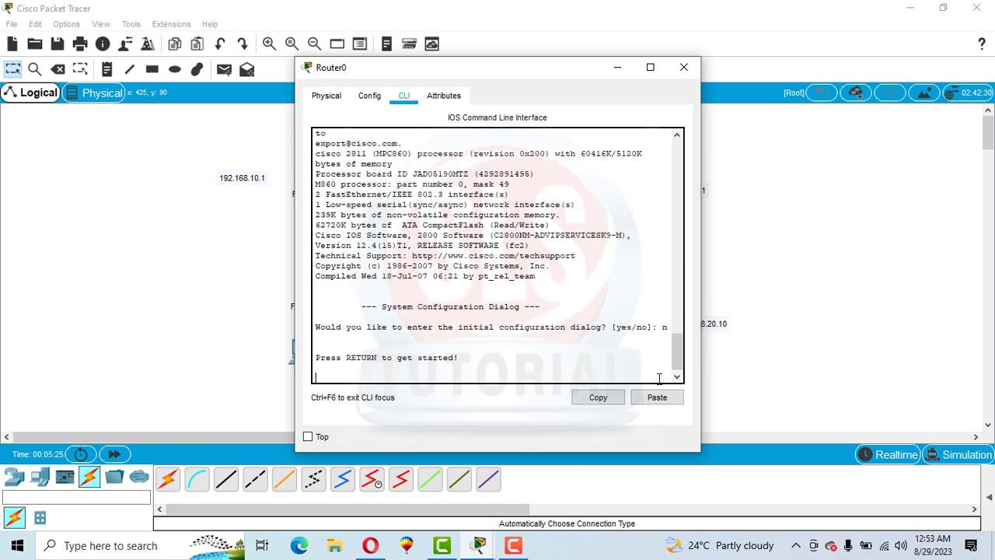
{"action": "key", "text": "Return"}
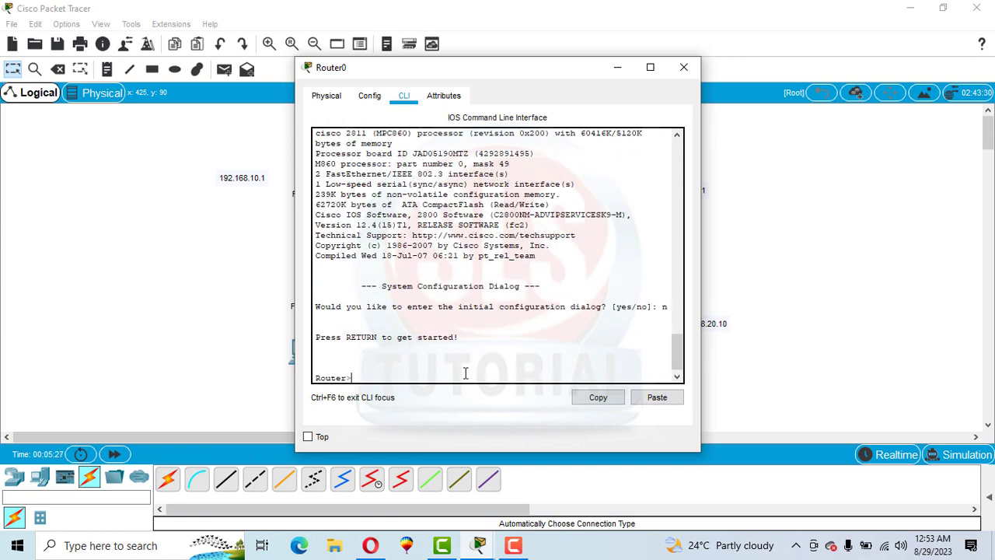
- Enter privileged mode with en and global configuration mode with config t on Router0
{"action": "type", "text": "en"}
{"action": "key", "text": "Return"}
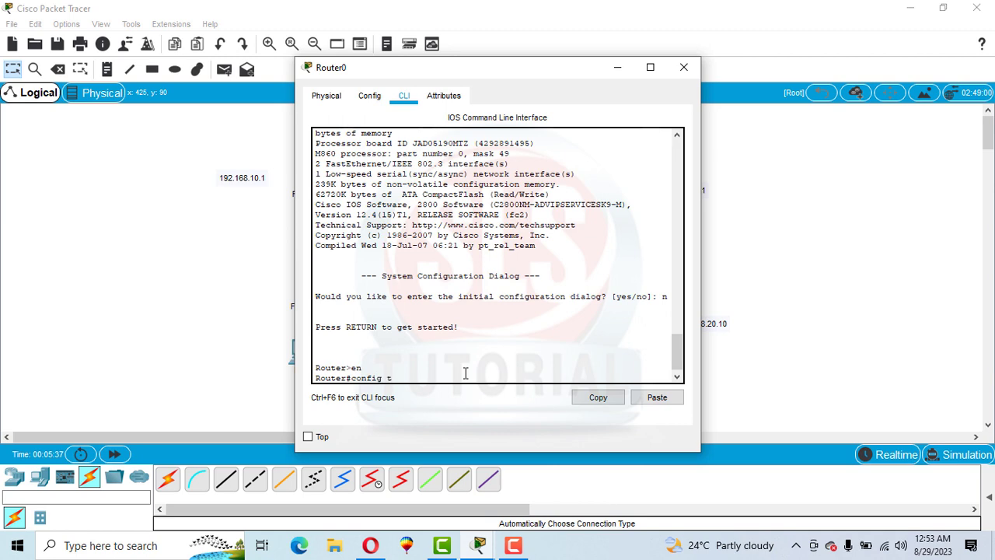
{"action": "key", "text": "Return"}
- Assign 192.168.10.1 with mask 255.255.255.0 to Router0's interface f0/0 and exit interface configuration
{"action": "left_click_drag", "start_coordinate": [436, 67], "coordinate": [572, 65]}
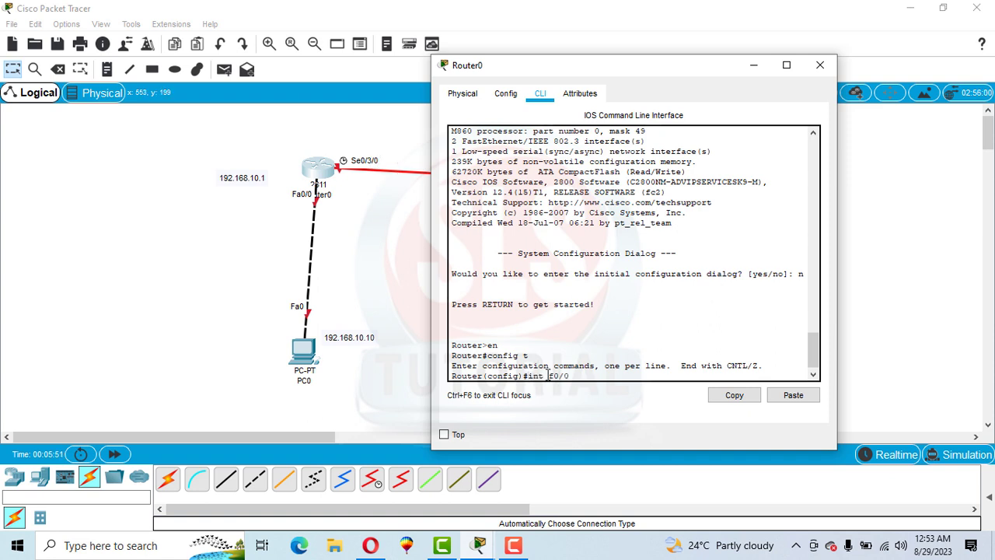
{"action": "key", "text": "Return"}
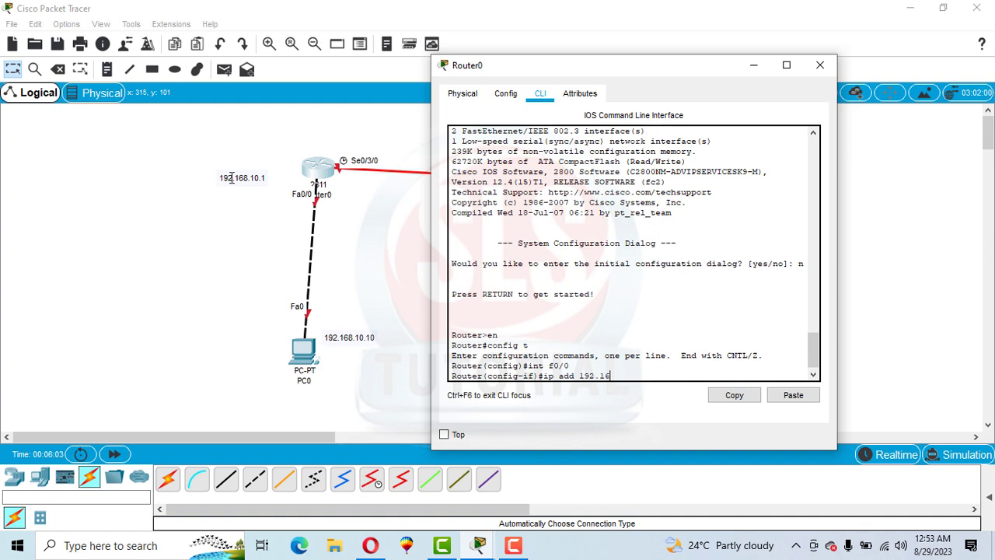
{"action": "type", "text": ".10.1 255.255.255.0"}
{"action": "key", "text": "Return"}
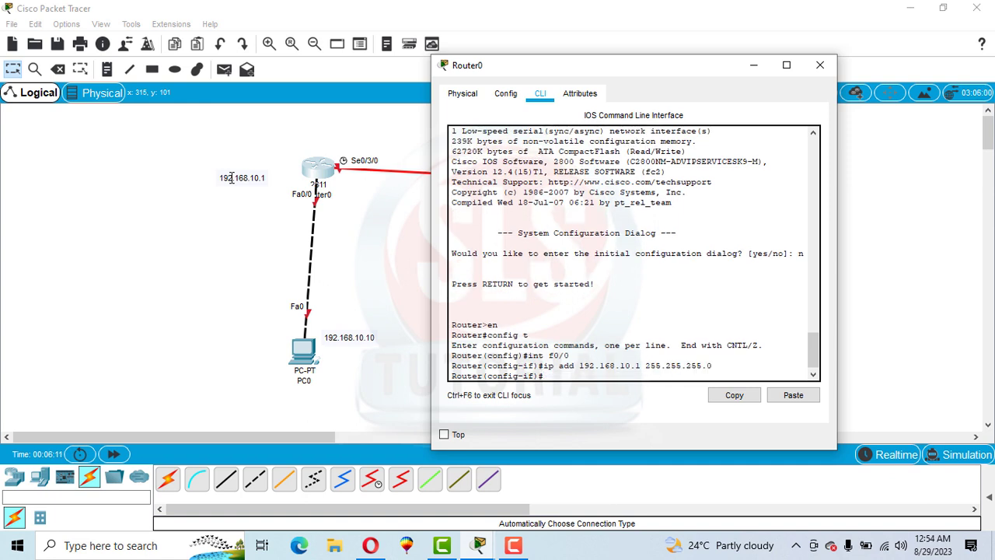
{"action": "type", "text": "exit"}
{"action": "key", "text": "Return"}
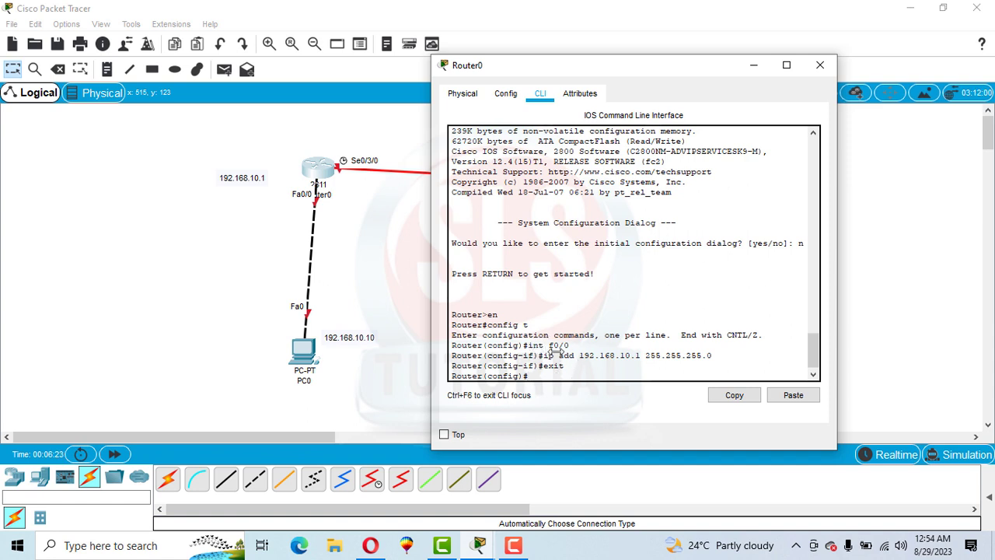
- Enable Router0's interface f0/0 with no sh and return to global configuration mode
{"action": "type", "text": "int f0/0"}
{"action": "key", "text": "Return"}
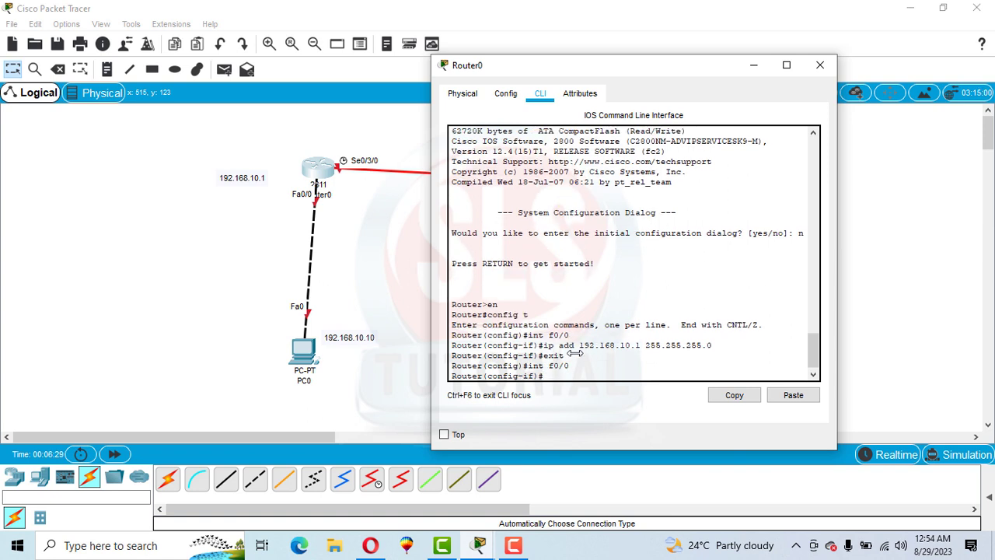
{"action": "type", "text": "no sh"}
{"action": "key", "text": "Return"}
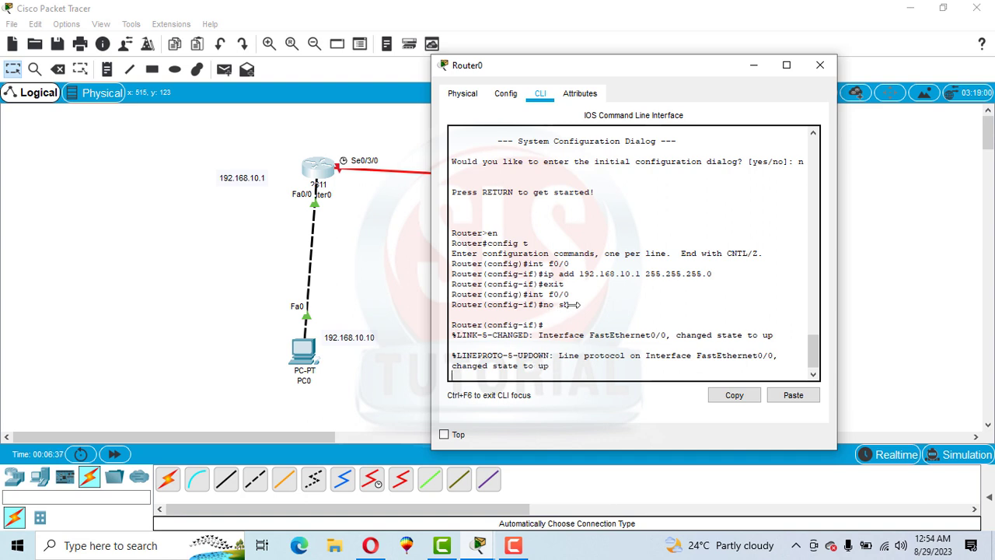
{"action": "left_click_drag", "start_coordinate": [573, 306], "coordinate": [455, 290]}
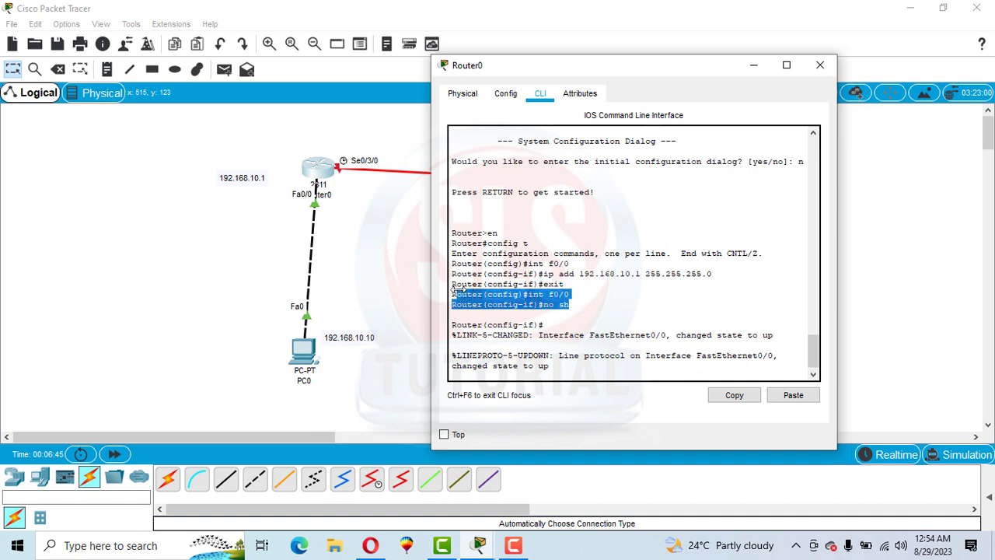
{"action": "key", "text": "Return"}
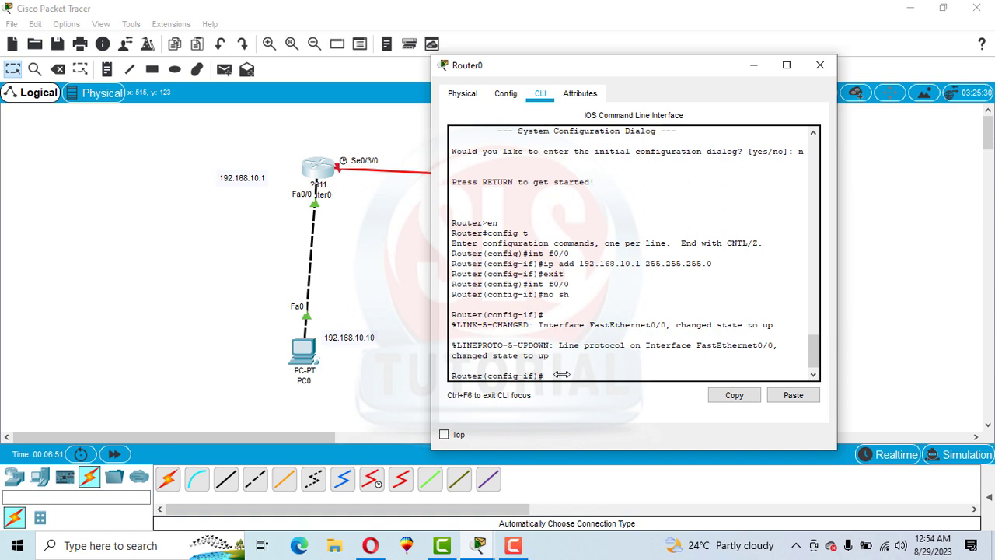
{"action": "type", "text": "exit"}
{"action": "key", "text": "Return"}
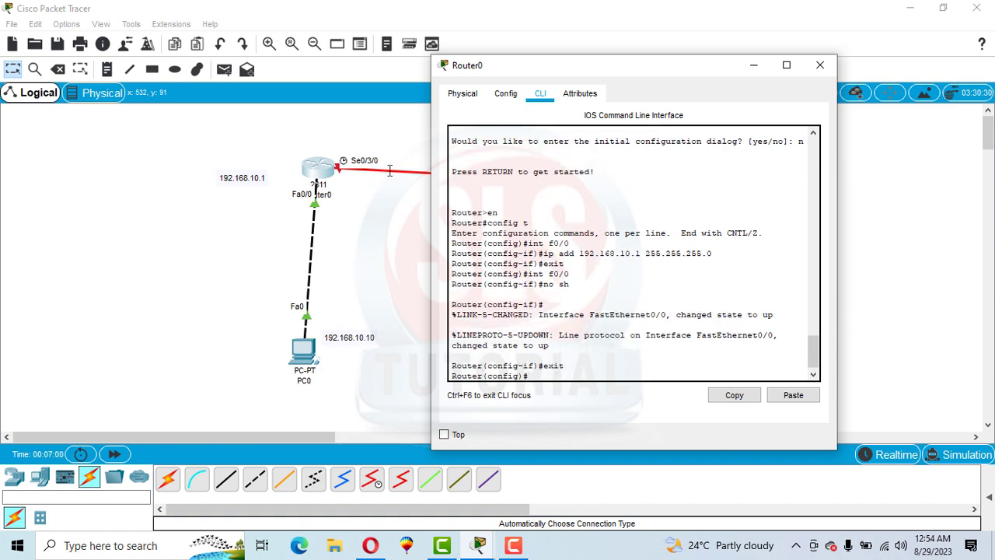
- Assign 192.168.100.1 with mask 255.255.255.0 to Router0's serial interface s0/3/0
{"action": "type", "text": "int s0/3/0"}
{"action": "key", "text": "Return"}
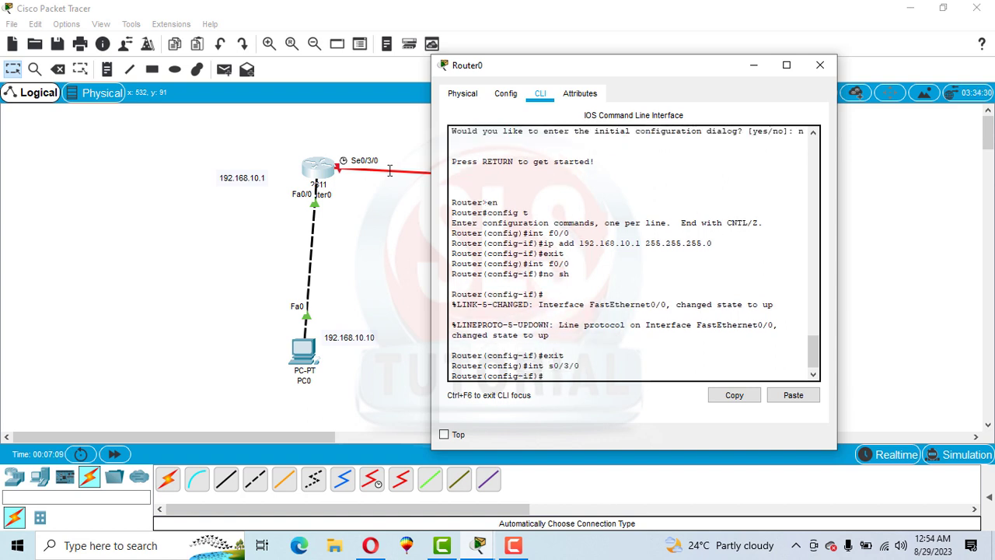
{"action": "type", "text": "ip add"}
{"action": "left_click_drag", "start_coordinate": [496, 72], "coordinate": [499, 187]}
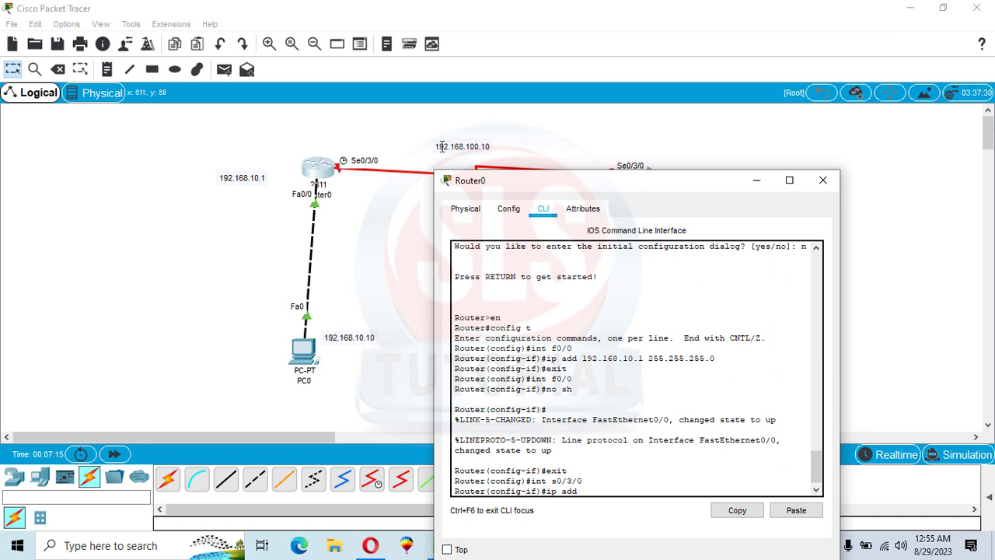
{"action": "type", "text": "192.168"}
{"action": "type", "text": ".11."}
{"action": "type", "text": "0."}
{"action": "type", "text": "1 255.255.255."}
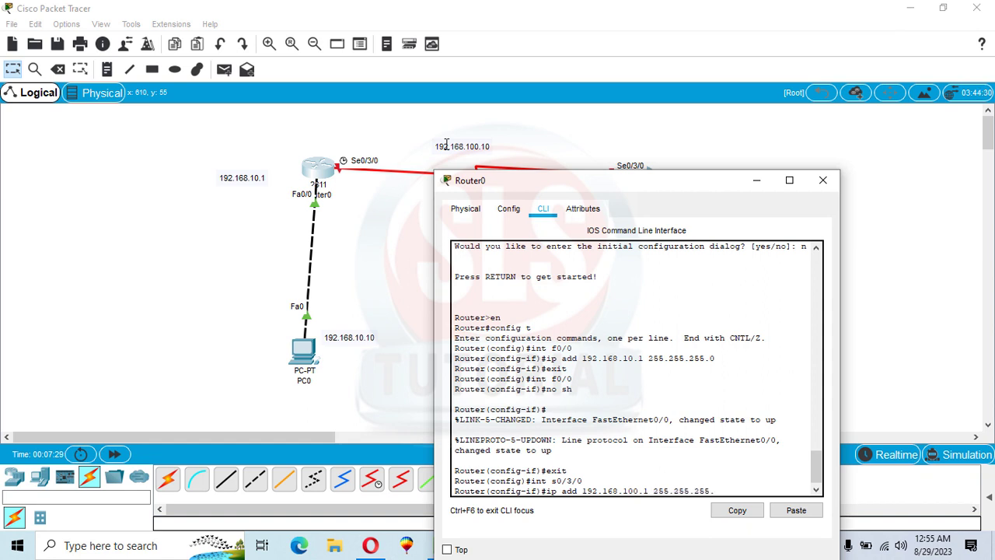
{"action": "type", "text": "0"}
{"action": "key", "text": "Return"}
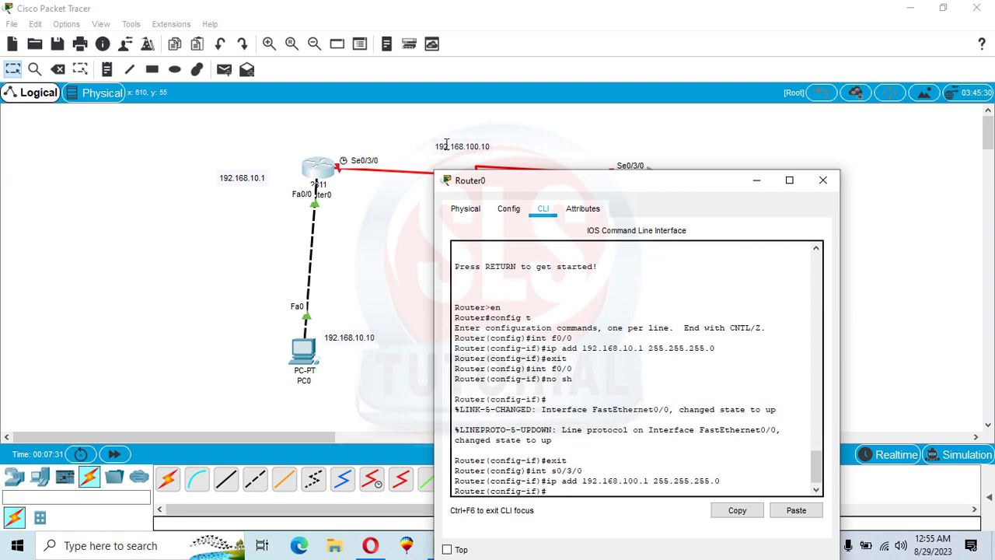
{"action": "left_click_drag", "start_coordinate": [486, 173], "coordinate": [342, 168]}
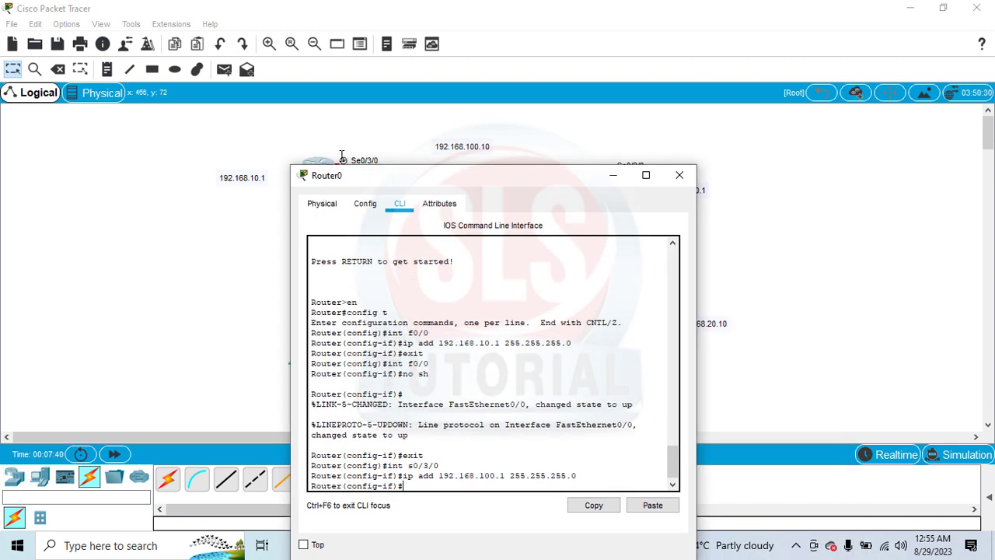
- Set a clock rate of 128000 on Router0's serial interface s0/3/0 and enable it with no sh, then exit interface configuration
{"action": "left_click_drag", "start_coordinate": [404, 183], "coordinate": [574, 85]}
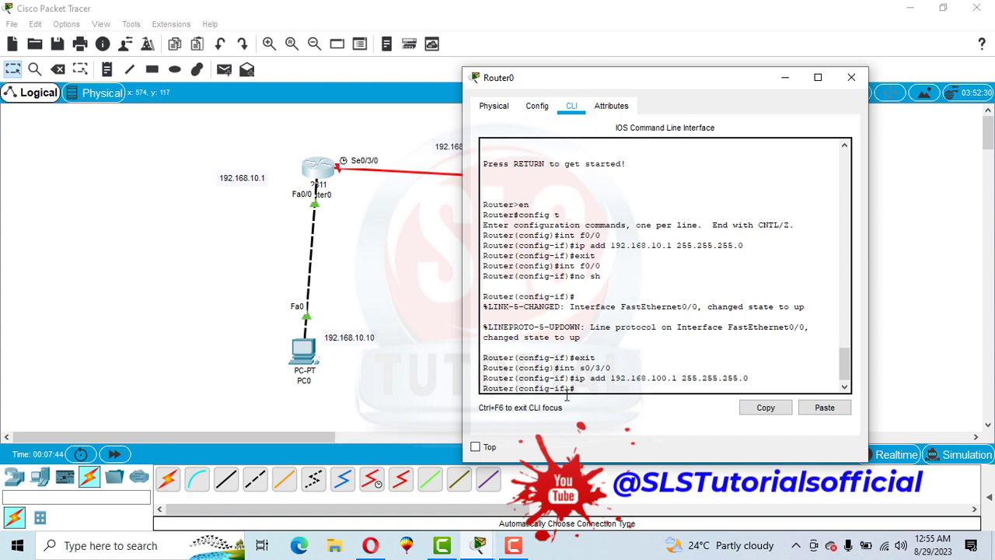
{"action": "type", "text": "clock rate 128000"}
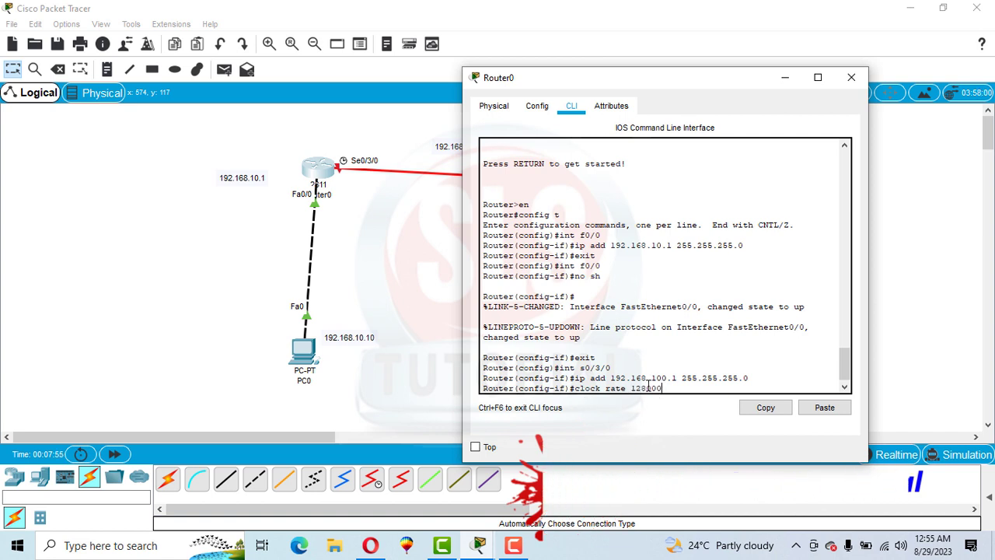
{"action": "key", "text": "Return"}
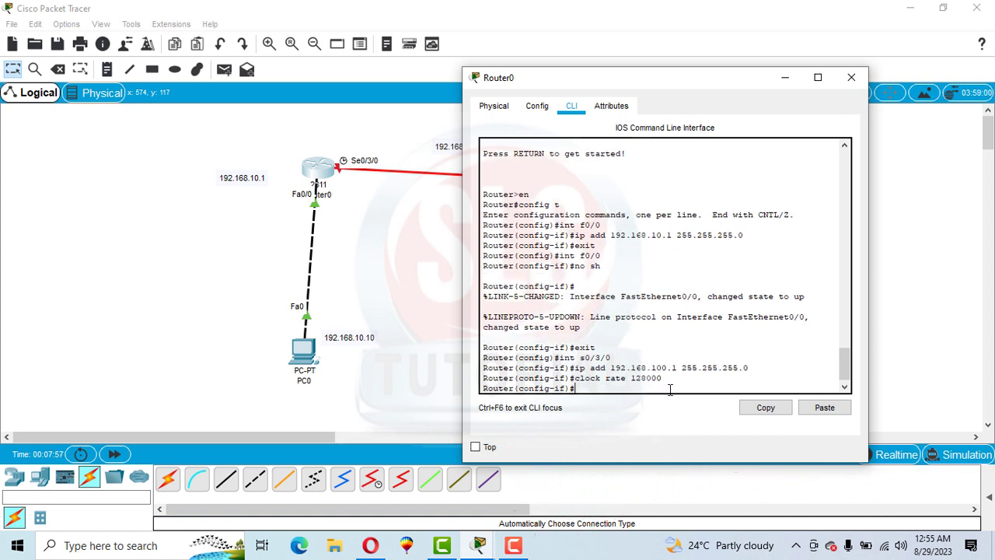
{"action": "type", "text": "no sh"}
{"action": "key", "text": "Return"}
{"action": "type", "text": "exit"}
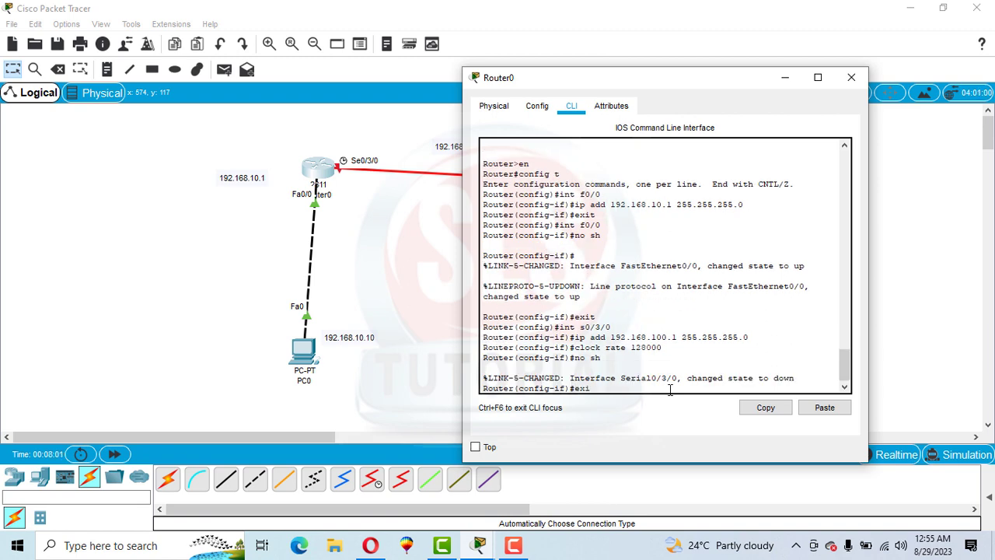
{"action": "key", "text": "Return"}
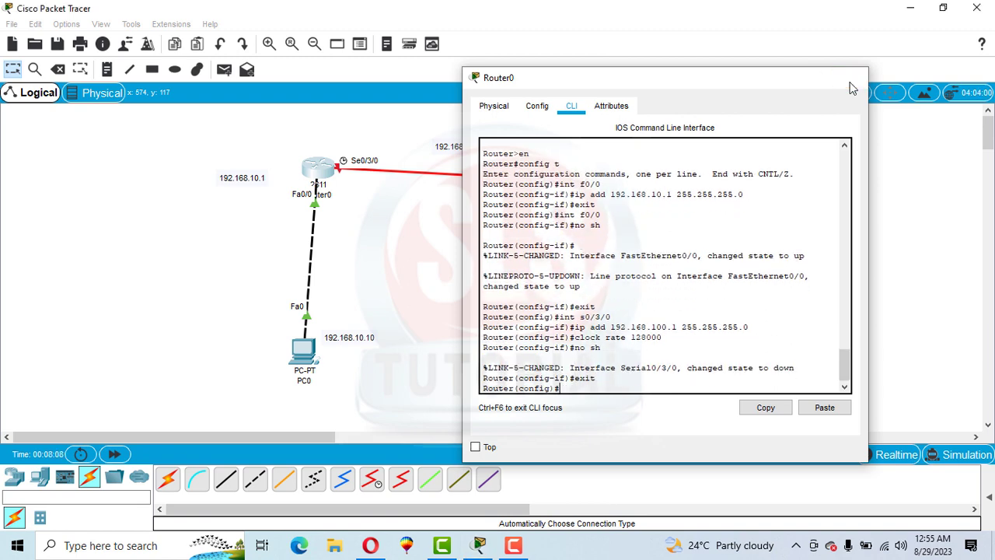
{"action": "left_click", "coordinate": [851, 78]}
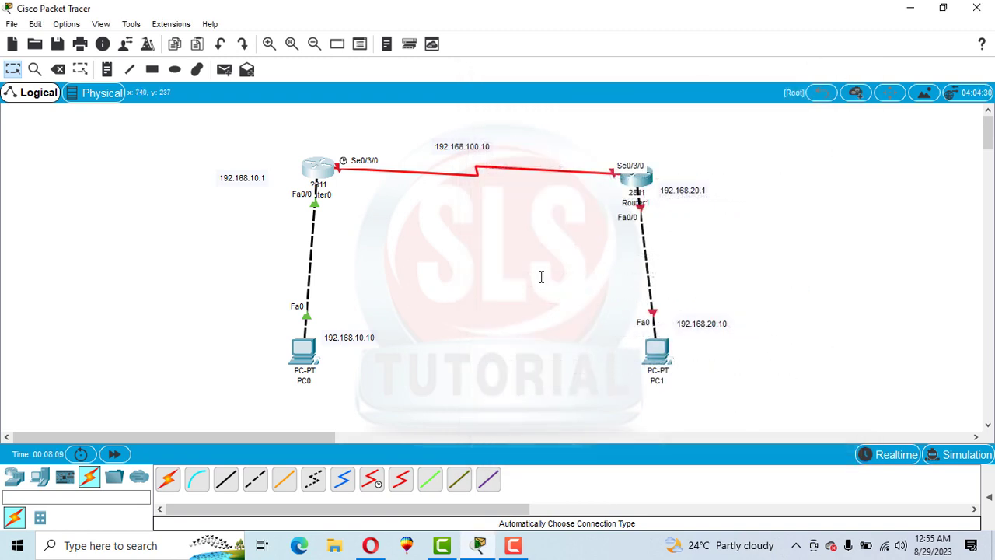
- Open Router1's command line interface and decline the initial configuration dialog with n
{"action": "left_click", "coordinate": [636, 176]}
{"action": "left_click", "coordinate": [404, 99]}
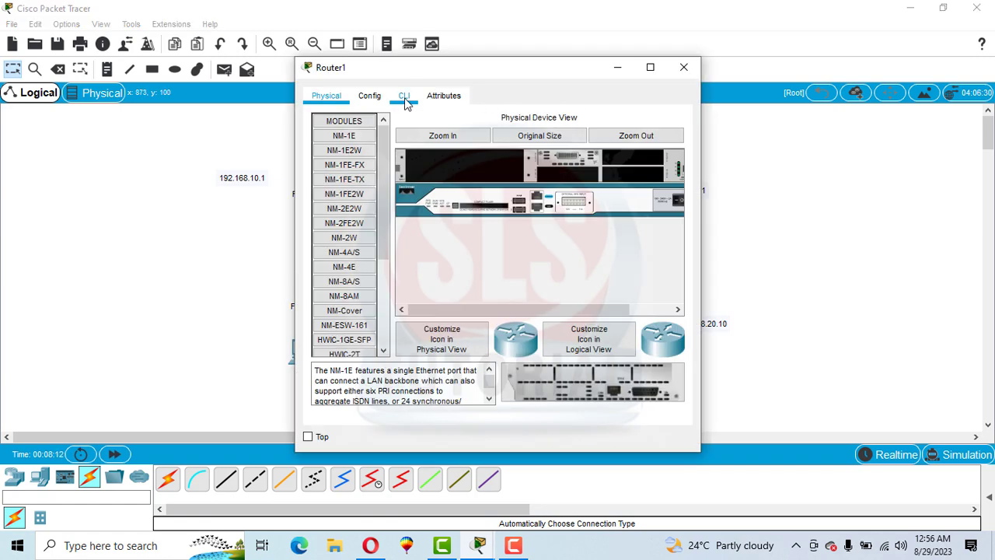
{"action": "left_click_drag", "start_coordinate": [473, 77], "coordinate": [324, 76]}
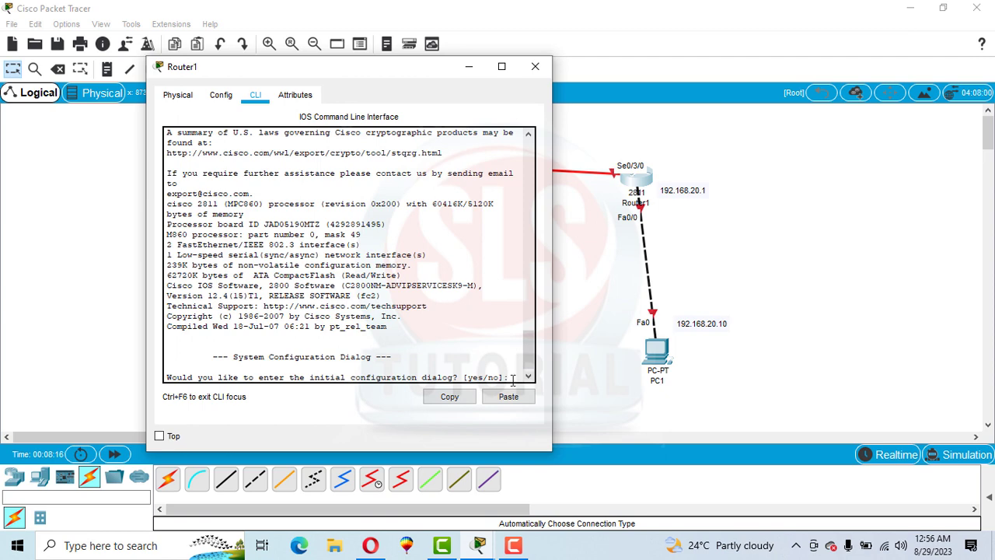
{"action": "type", "text": "n"}
{"action": "key", "text": "Return"}
{"action": "key", "text": "Return"}
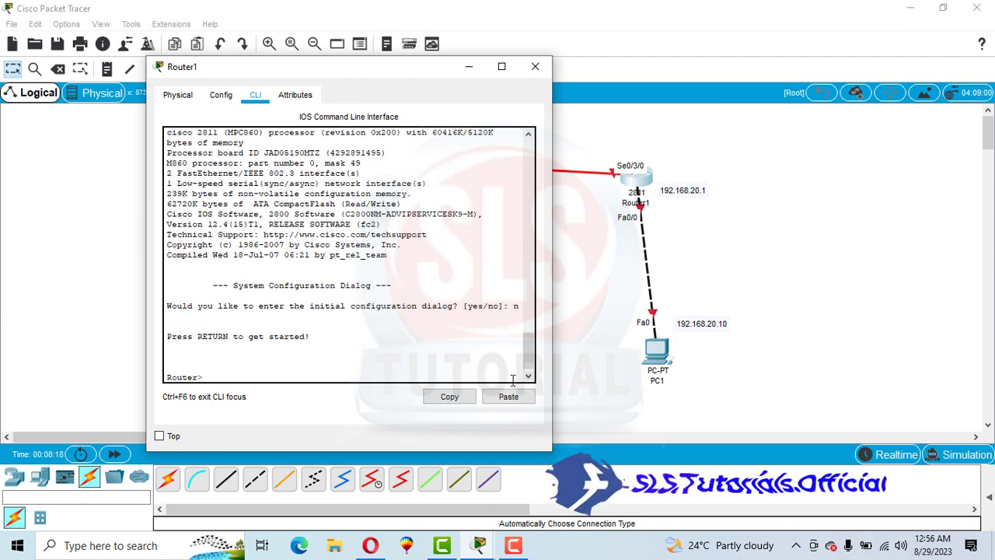
- Enter privileged mode with en and global configuration mode with config t on Router1
{"action": "type", "text": "en"}
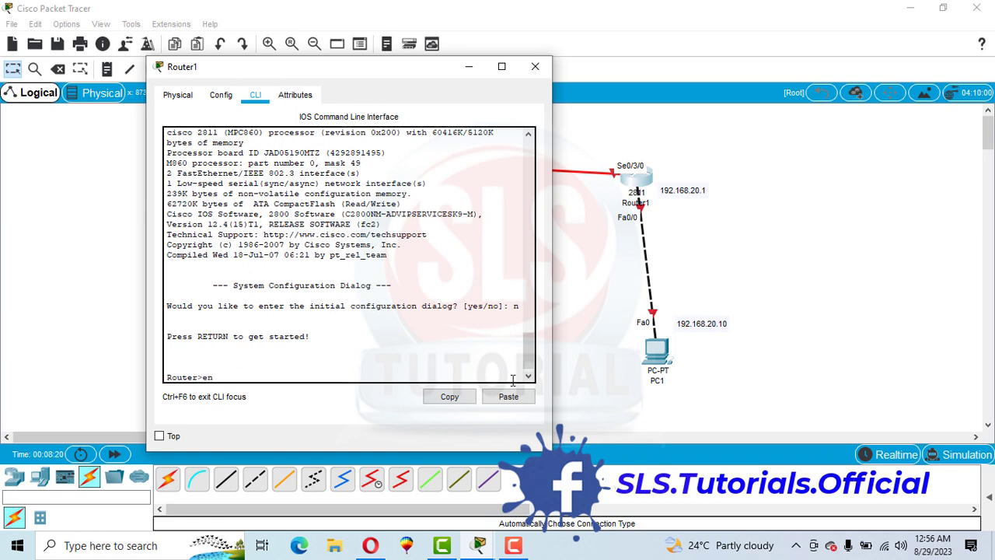
{"action": "key", "text": "Return"}
{"action": "type", "text": "c"}
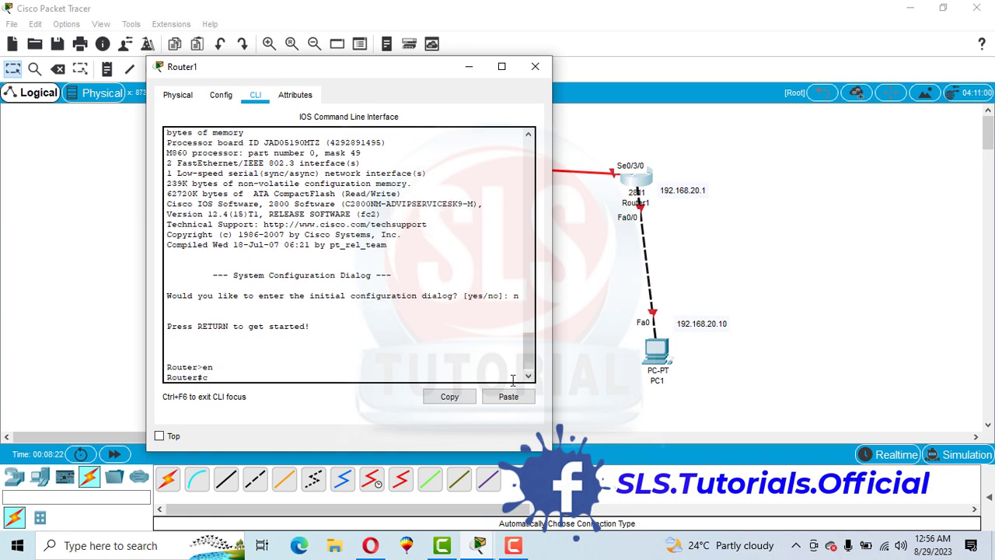
{"action": "type", "text": "onfig"}
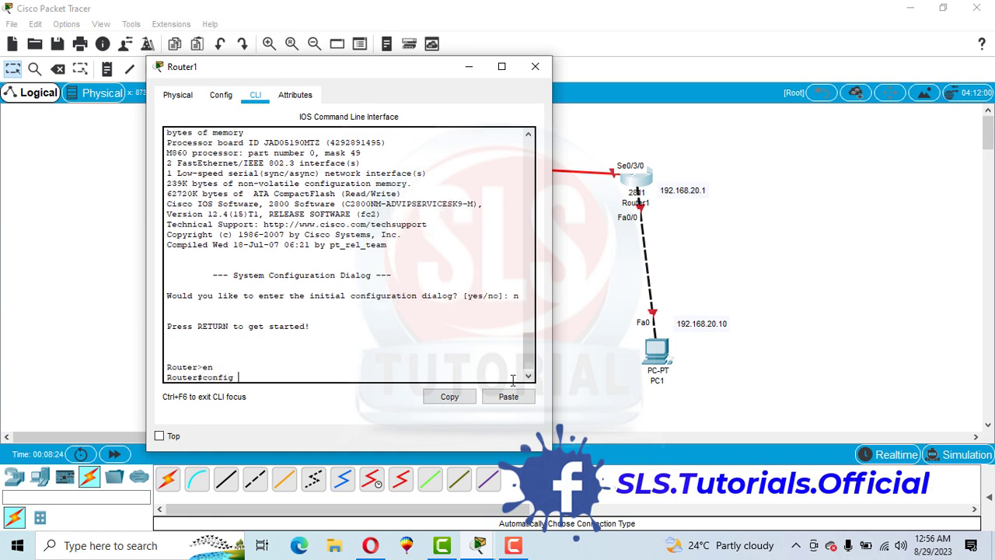
{"action": "type", "text": " t"}
{"action": "key", "text": "Return"}
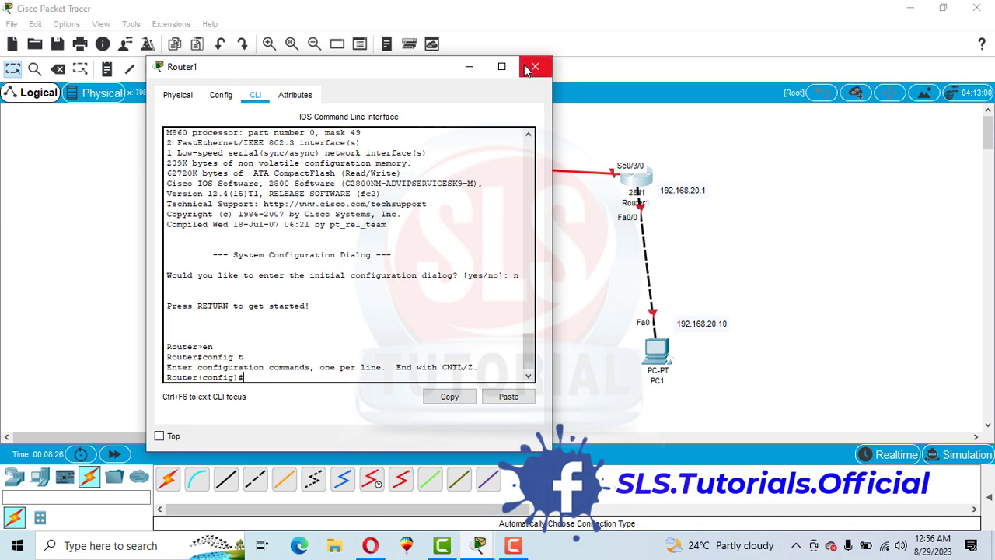
- Assign 192.168.20.1 with mask 255.255.255.0 to Router1's interface f0/0
{"action": "left_click_drag", "start_coordinate": [411, 68], "coordinate": [360, 74]}
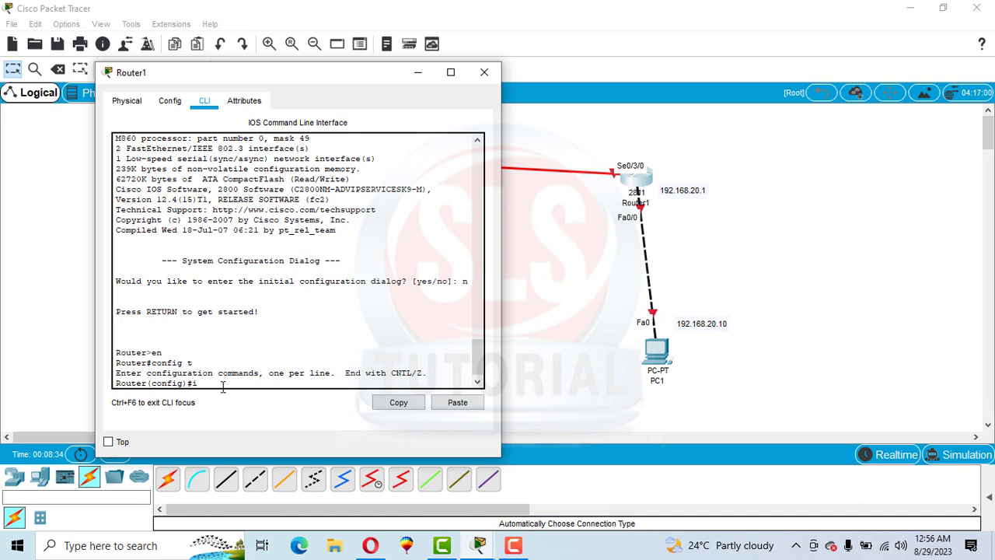
{"action": "type", "text": "nt f0/0"}
{"action": "key", "text": "Return"}
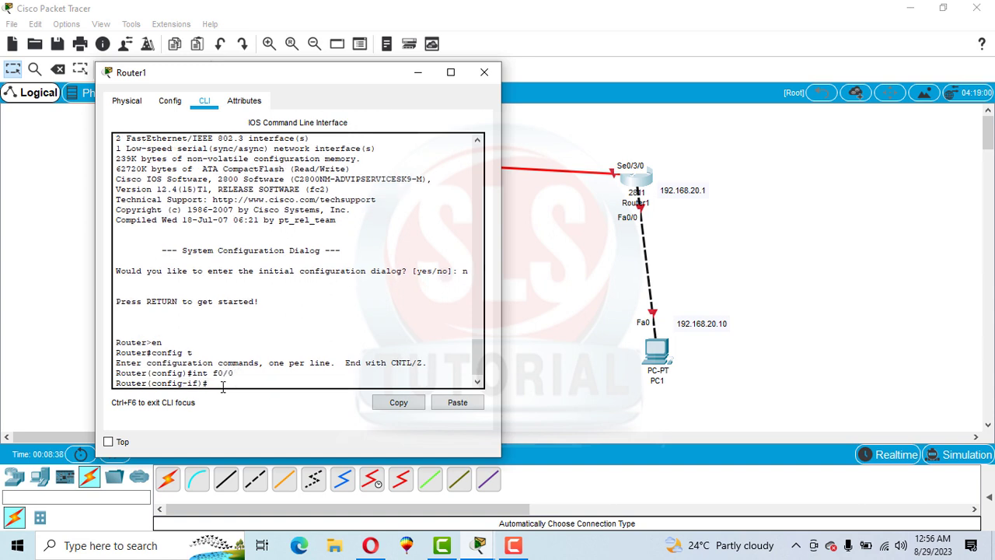
{"action": "type", "text": "ip add 192.168.20.1"}
{"action": "key", "text": "Return"}
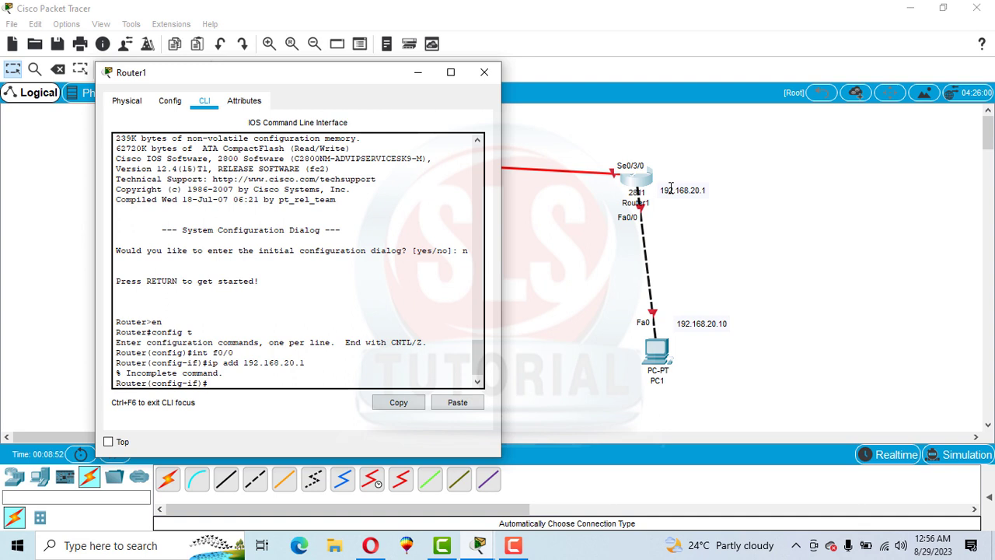
{"action": "key", "text": "Up"}
{"action": "type", "text": "255.255.255.0"}
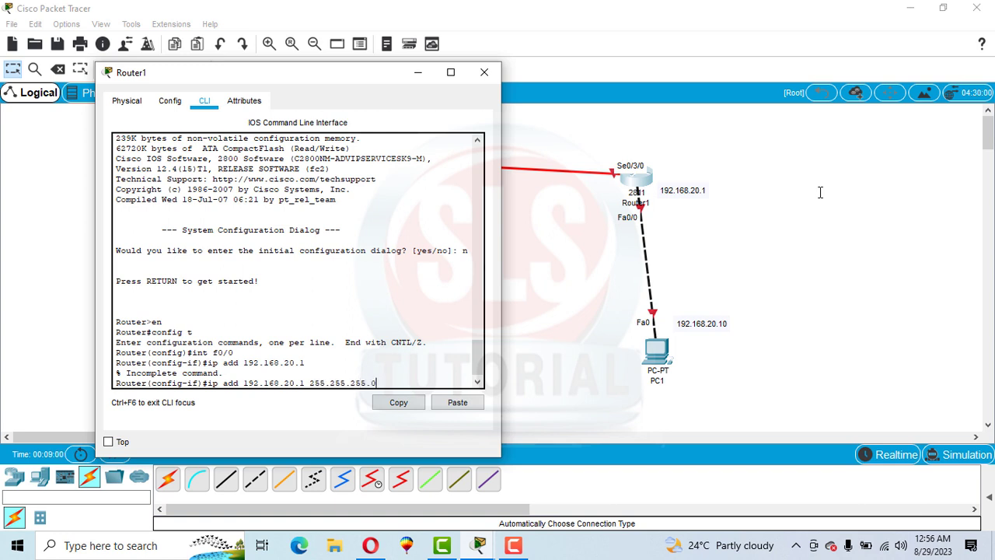
{"action": "key", "text": "Return"}
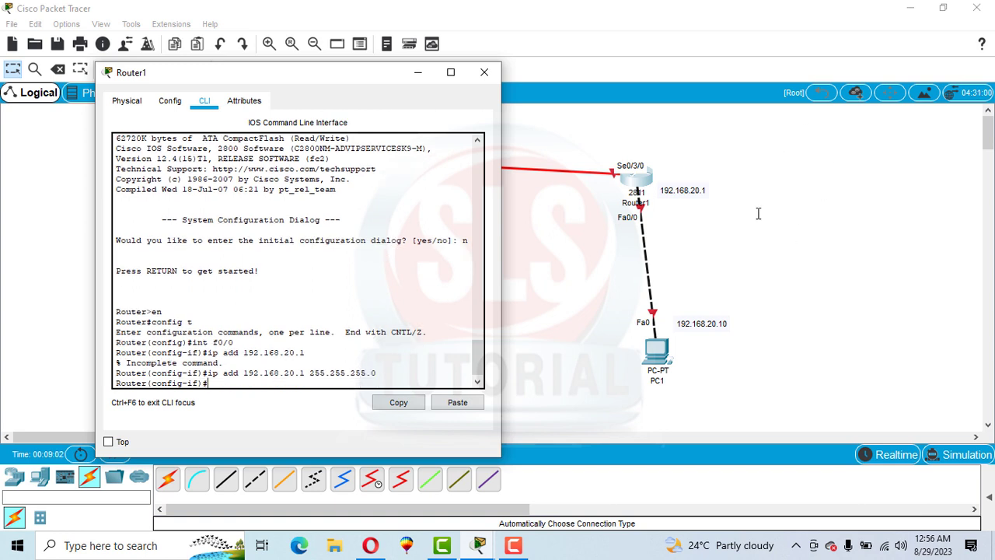
- Enable Router1's interface f0/0 with no sh and return to global configuration mode
{"action": "type", "text": "no sh"}
{"action": "key", "text": "Return"}
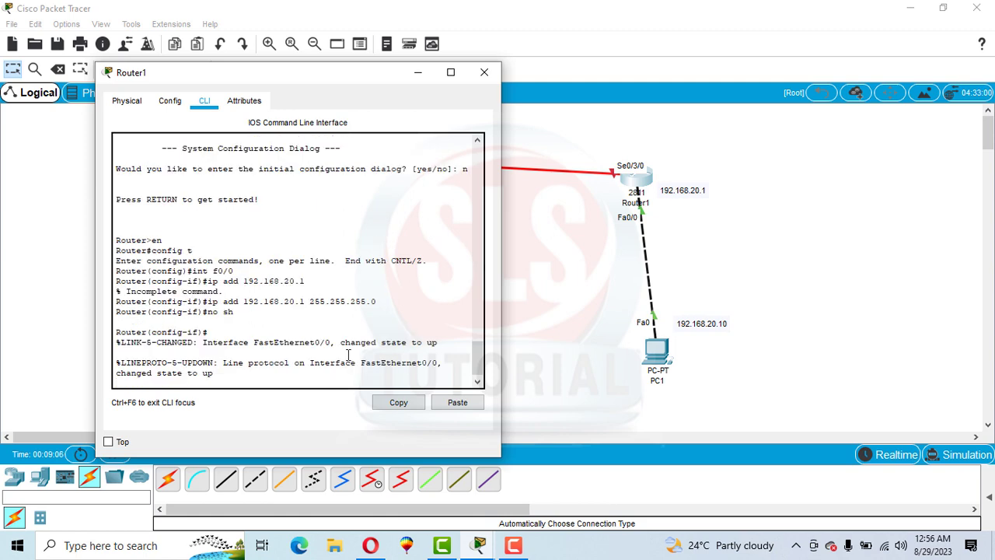
{"action": "key", "text": "Return"}
{"action": "type", "text": "ex"}
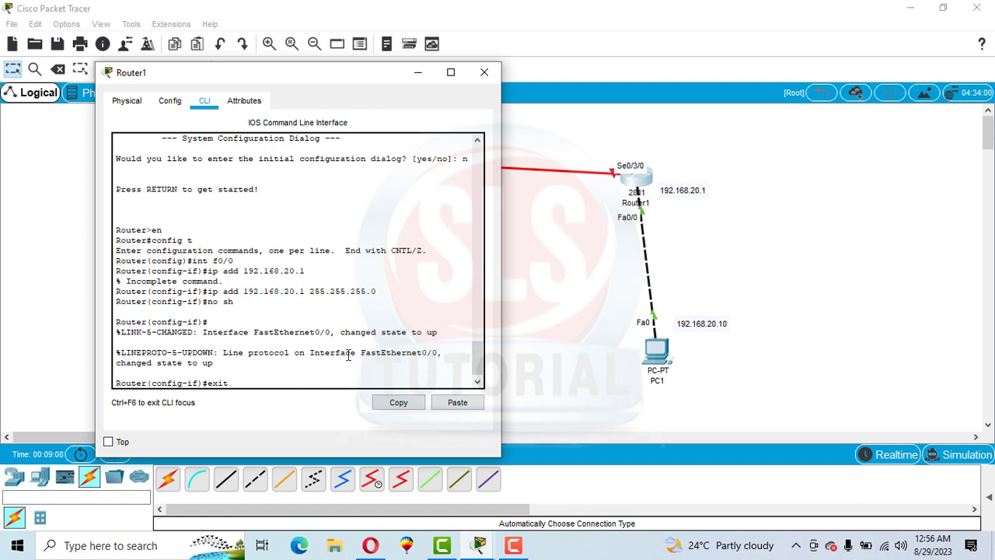
{"action": "type", "text": "it"}
{"action": "key", "text": "Return"}
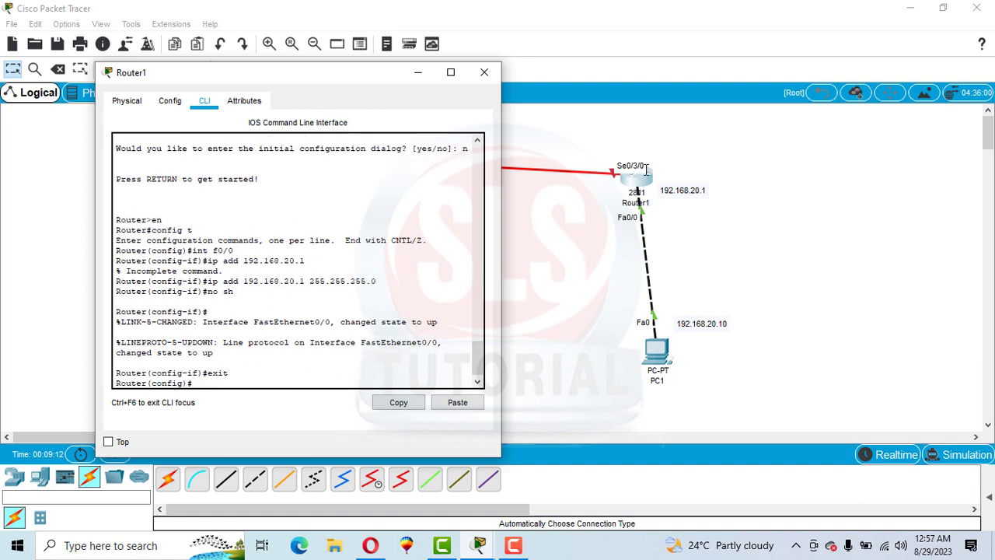
- Assign 192.168.100.2 with mask 255.255.255.0 to Router1's serial interface s0/3/0
{"action": "type", "text": "int s"}
{"action": "type", "text": "0/"}
{"action": "type", "text": "3/3"}
{"action": "type", "text": "0"}
{"action": "key", "text": "Return"}
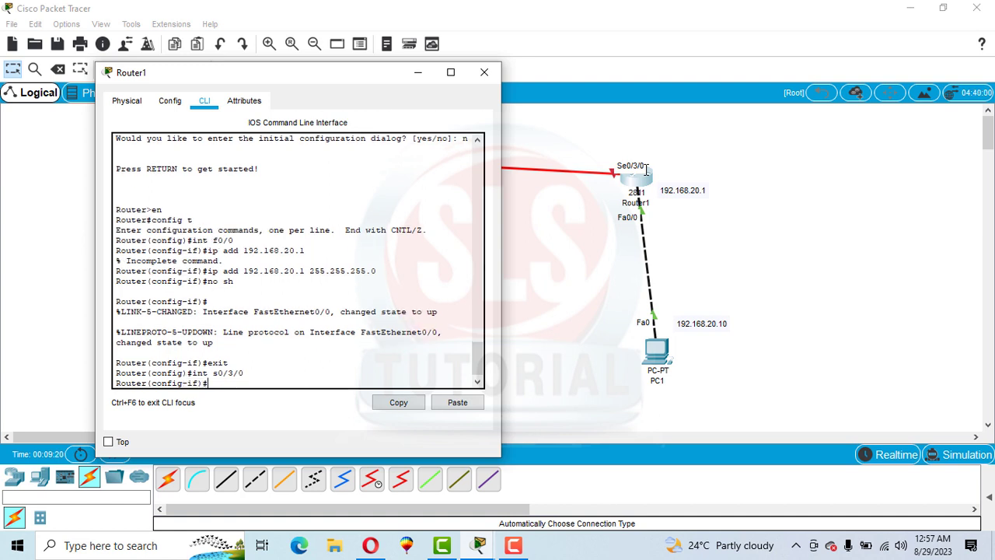
{"action": "type", "text": "ip add"}
{"action": "left_click_drag", "start_coordinate": [315, 72], "coordinate": [562, 166]}
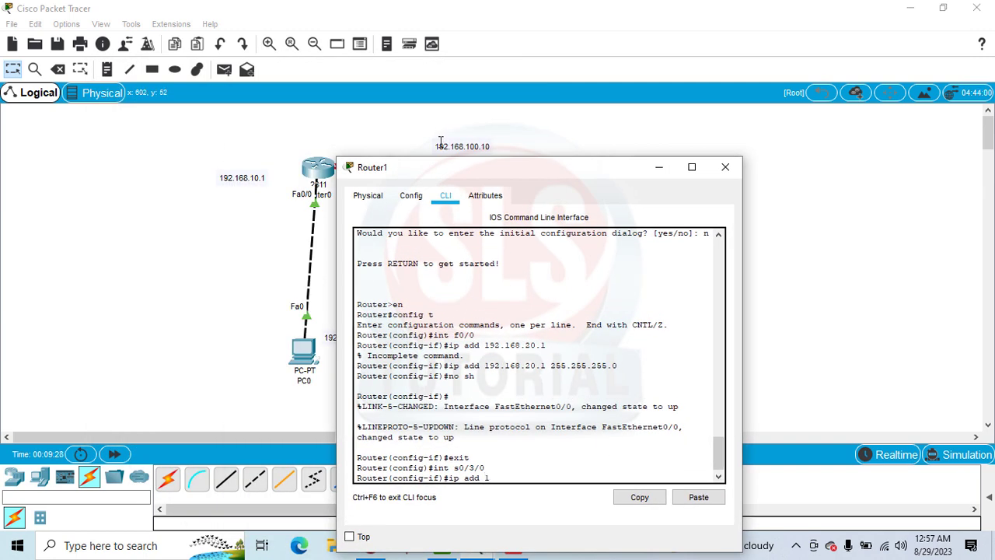
{"action": "type", "text": "92.168.100.2 255.255.255.0"}
{"action": "key", "text": "Return"}
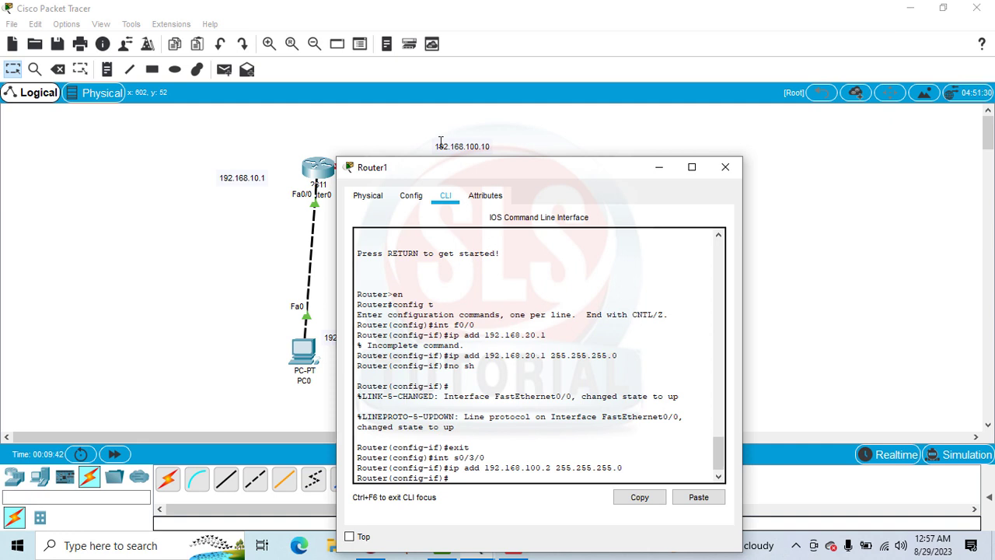
- Enable Router1's serial interface s0/3/0 with no sh and exit back to privileged mode
{"action": "type", "text": "no sh"}
{"action": "key", "text": "Return"}
{"action": "type", "text": "exit"}
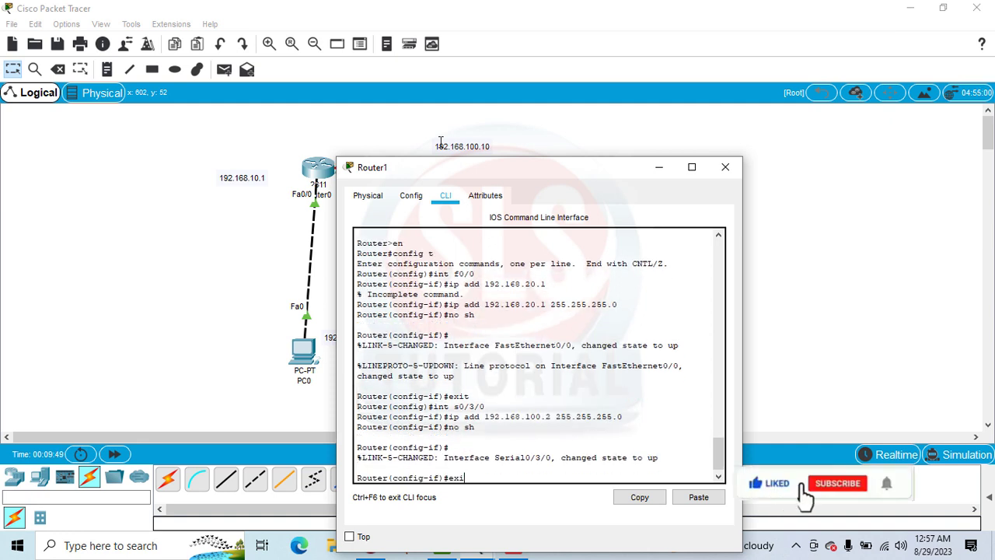
{"action": "key", "text": "Return"}
{"action": "type", "text": "exit"}
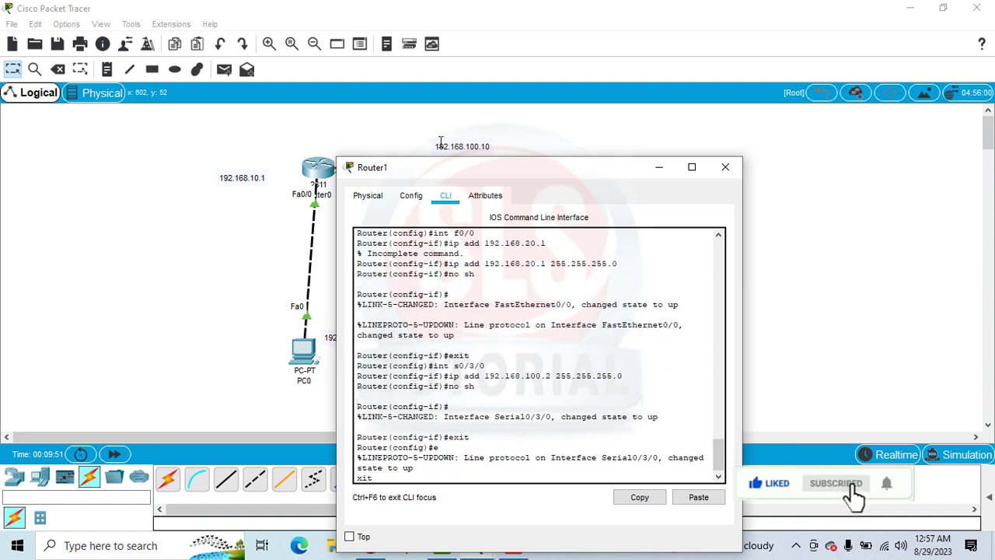
{"action": "key", "text": "Return"}
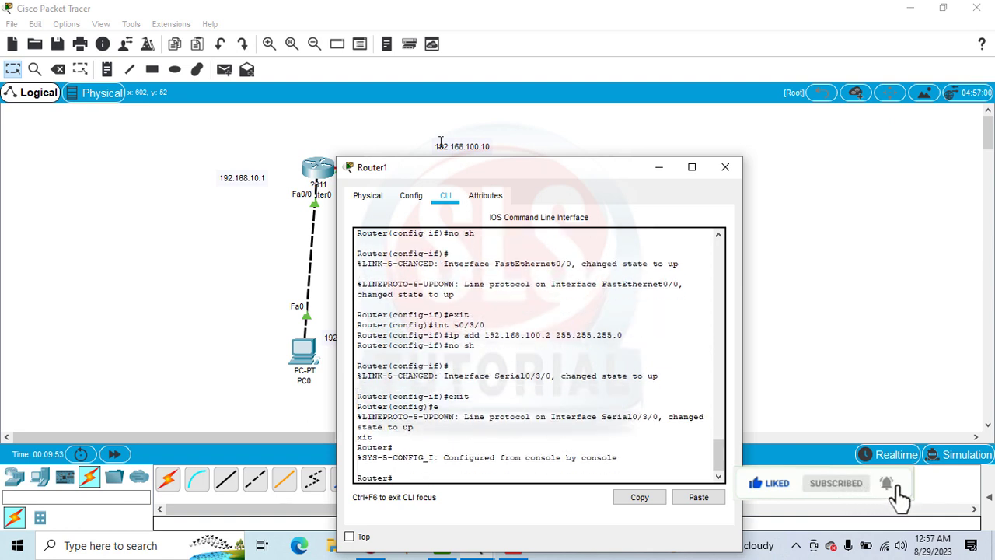
- Save Router1's configuration with wr and close its window
{"action": "type", "text": "wr"}
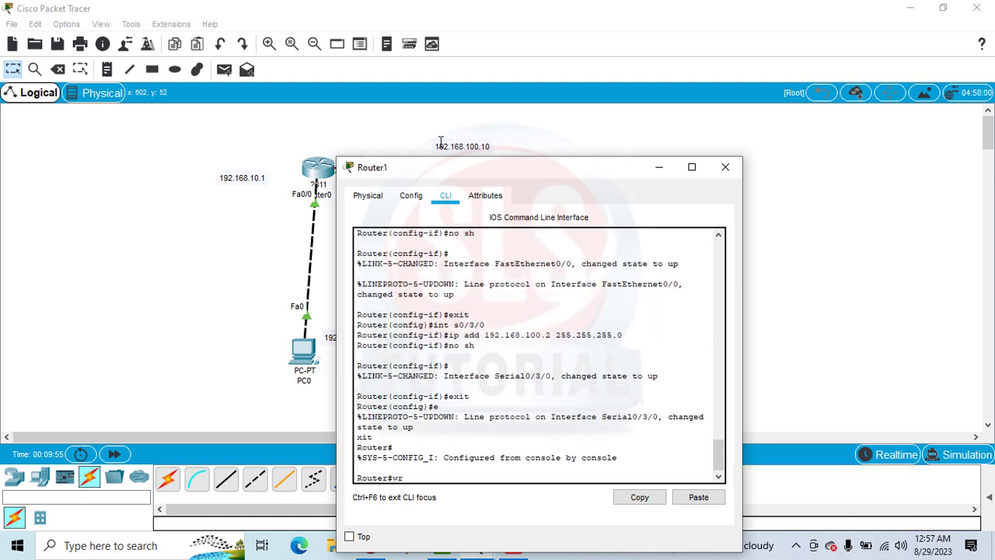
{"action": "key", "text": "Return"}
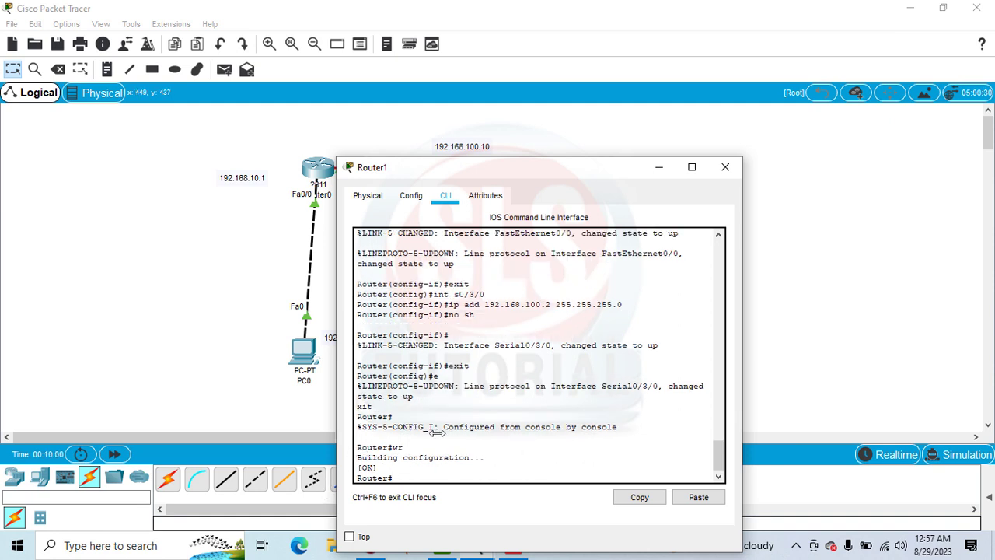
{"action": "left_click", "coordinate": [725, 168]}
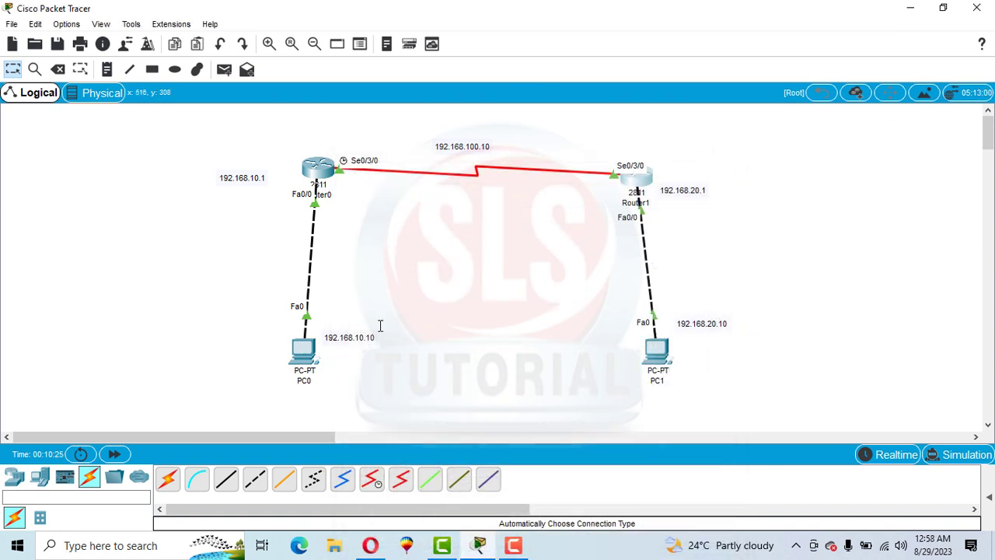
- Test connectivity from PC0 to PC1 by pinging 192.168.20.10 in PC0's Command Prompt, and examine the replies
{"action": "left_click", "coordinate": [305, 355]}
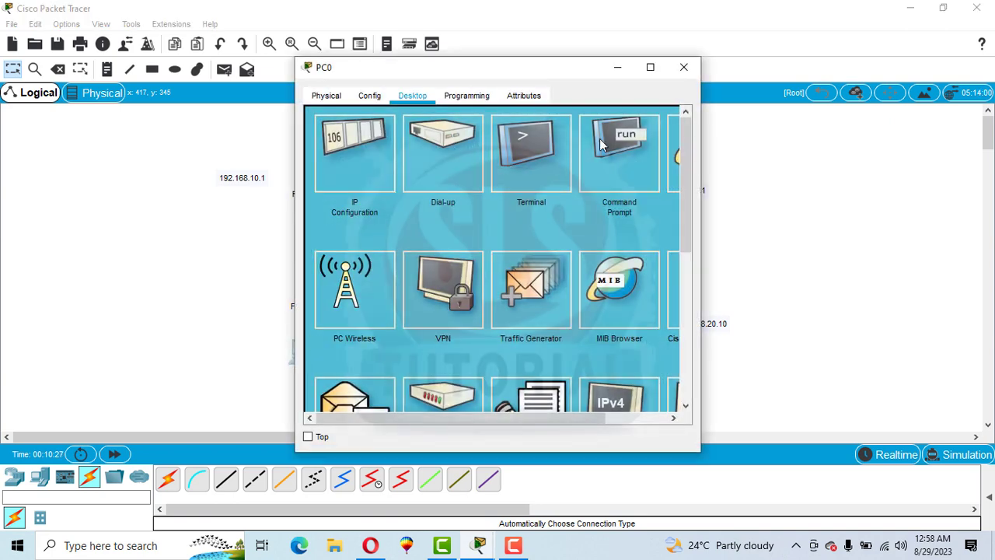
{"action": "left_click", "coordinate": [615, 150]}
{"action": "left_click_drag", "start_coordinate": [519, 78], "coordinate": [321, 74]}
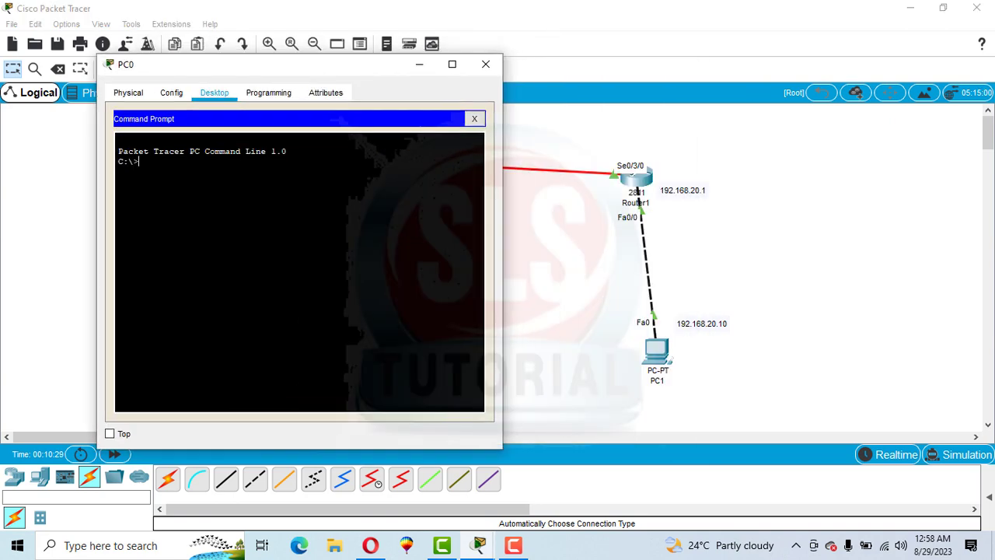
{"action": "type", "text": "ping 192.168.20.10"}
{"action": "key", "text": "Return"}
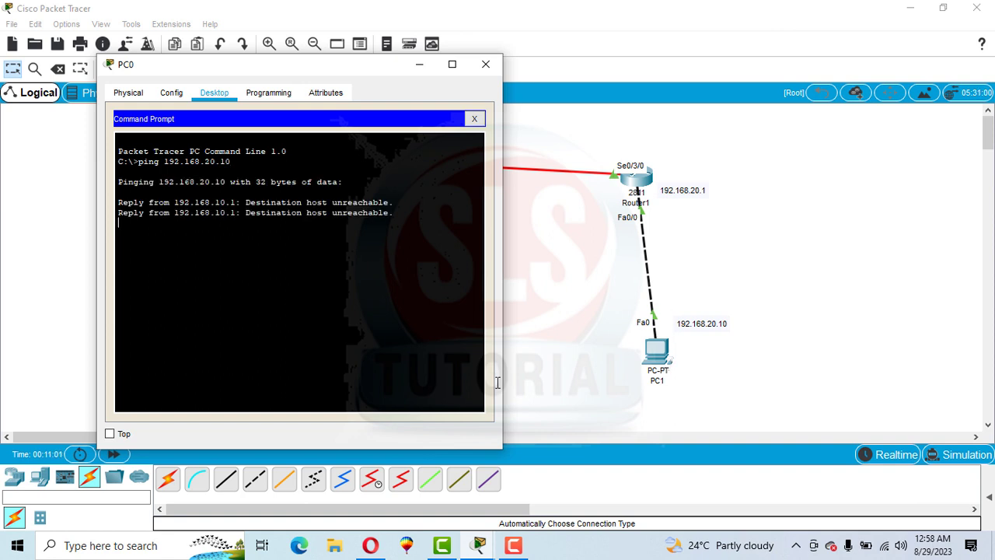
{"action": "left_click_drag", "start_coordinate": [246, 212], "coordinate": [389, 212]}
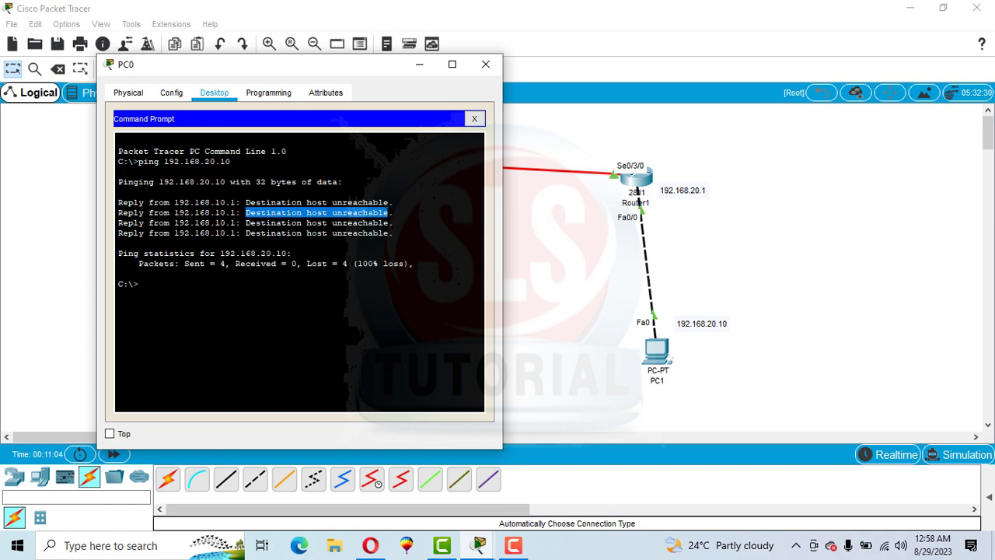
{"action": "left_click", "coordinate": [484, 68]}
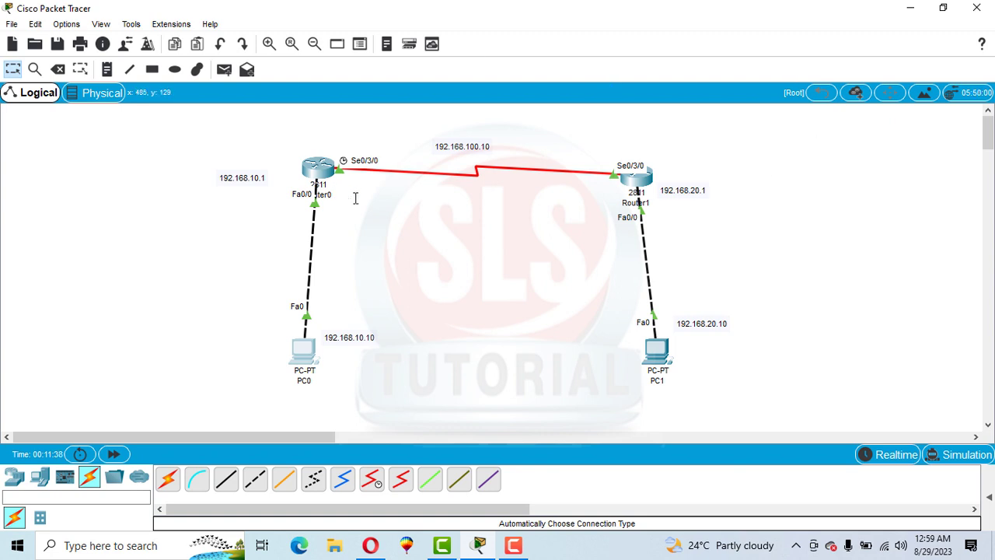
- Open Router0's CLI and enable RIP version 2 with router rip and version 2
{"action": "left_click", "coordinate": [322, 166]}
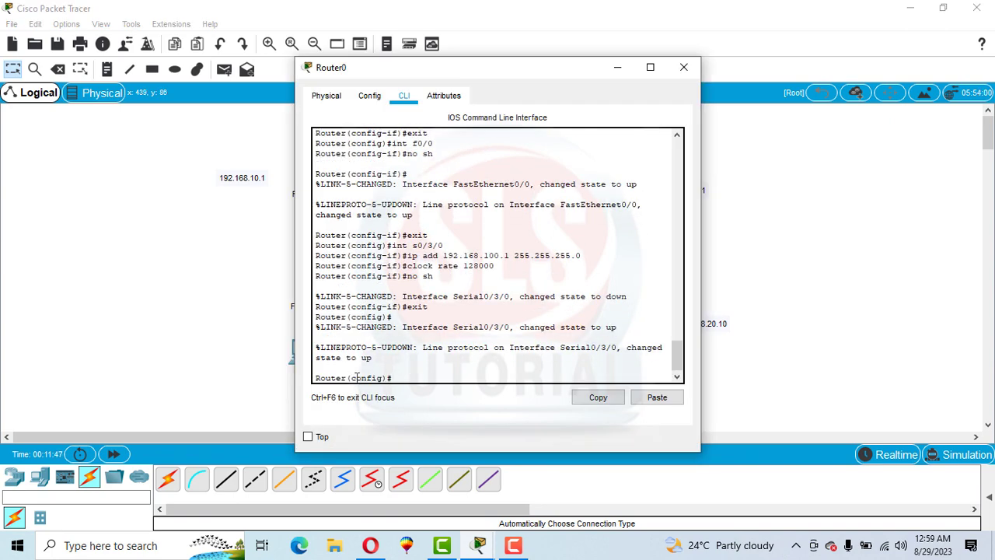
{"action": "left_click_drag", "start_coordinate": [351, 378], "coordinate": [381, 376]}
{"action": "left_click", "coordinate": [401, 377]}
{"action": "type", "text": "router rip"}
{"action": "key", "text": "Return"}
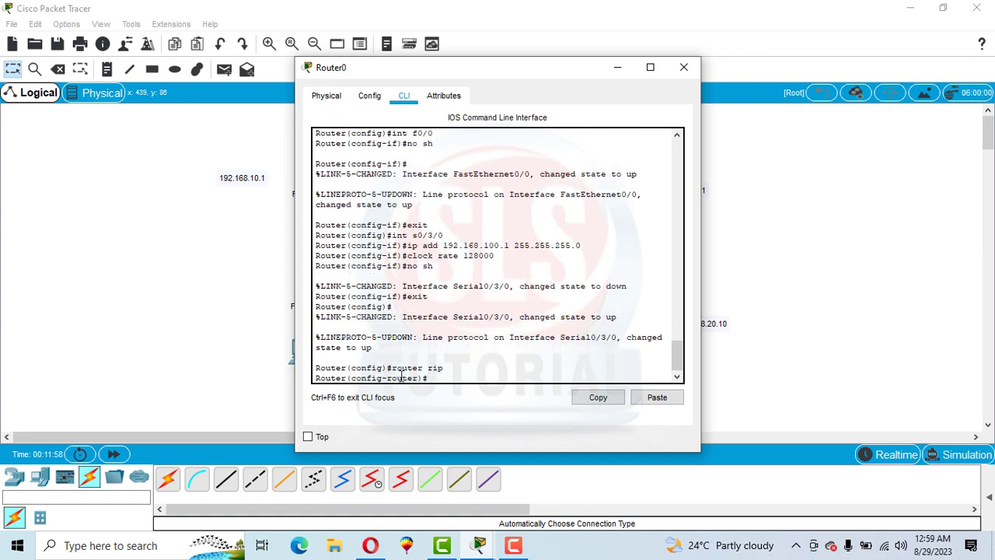
{"action": "type", "text": "version 2"}
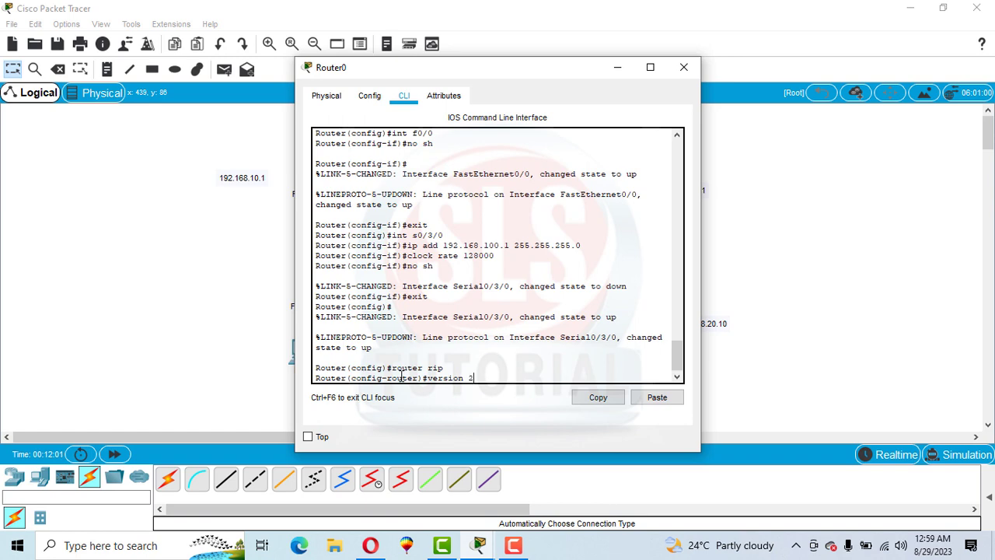
{"action": "key", "text": "Return"}
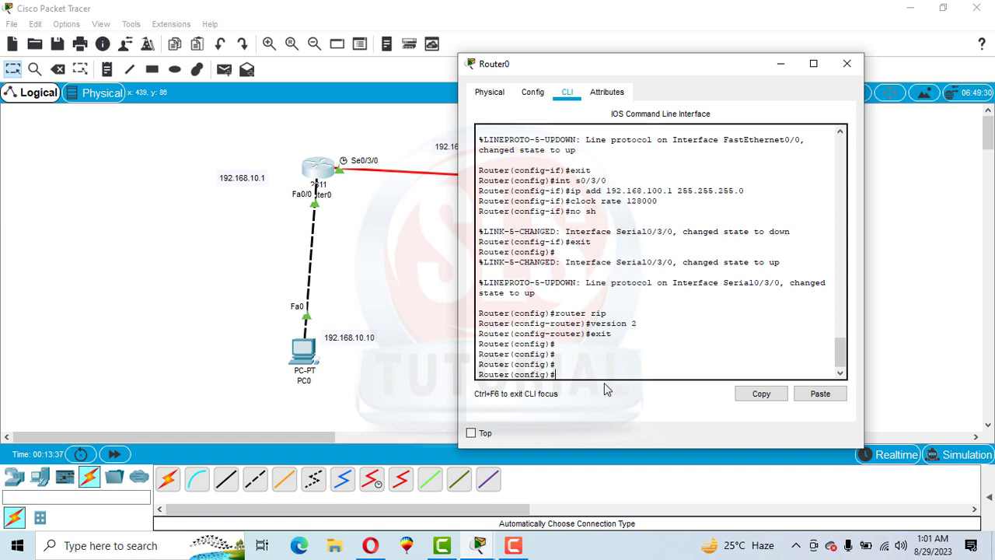
- Return Router0 to privileged mode and display its routing table with sh ip route, examining the directly connected networks
{"action": "type", "text": "exit"}
{"action": "key", "text": "Return"}
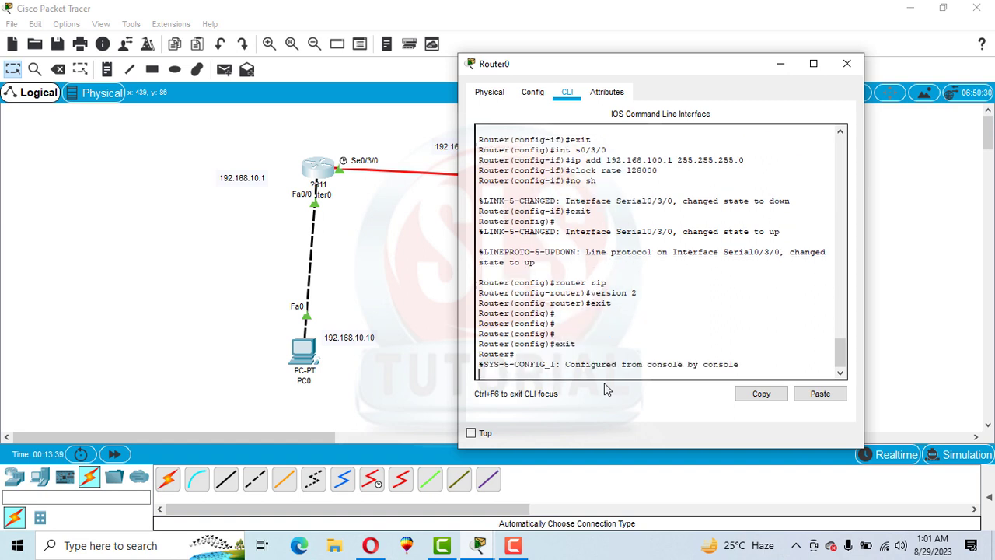
{"action": "key", "text": "Return"}
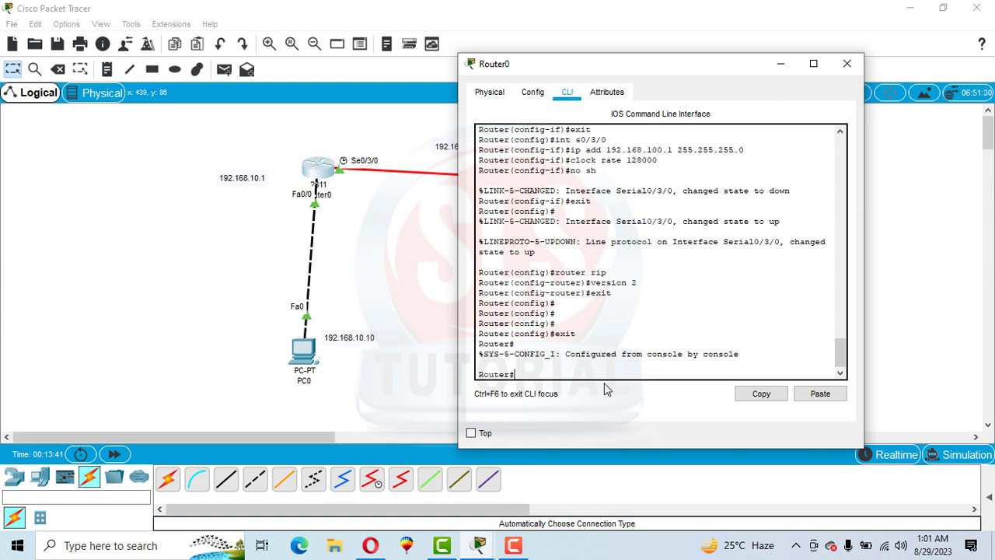
{"action": "type", "text": "sh ip route"}
{"action": "key", "text": "Return"}
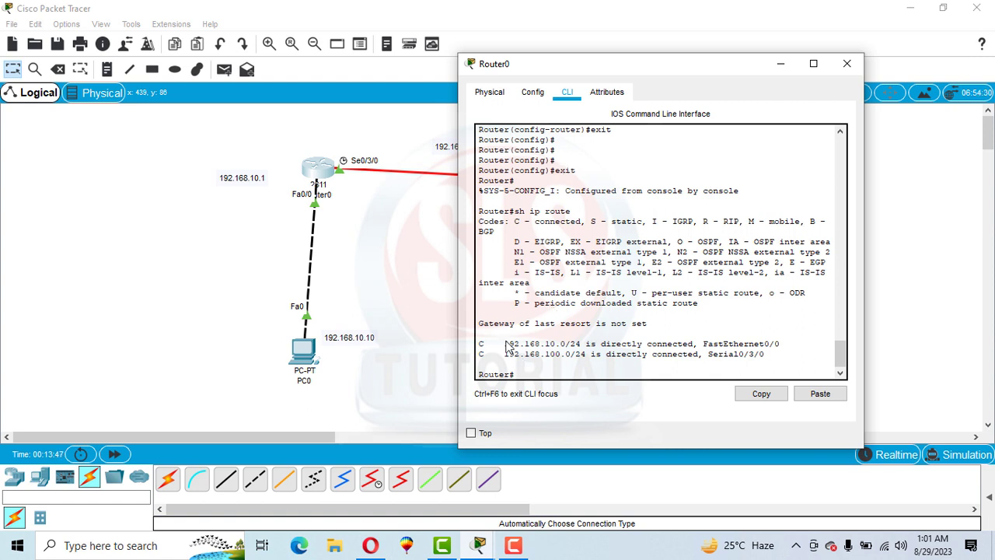
{"action": "left_click_drag", "start_coordinate": [505, 344], "coordinate": [575, 355]}
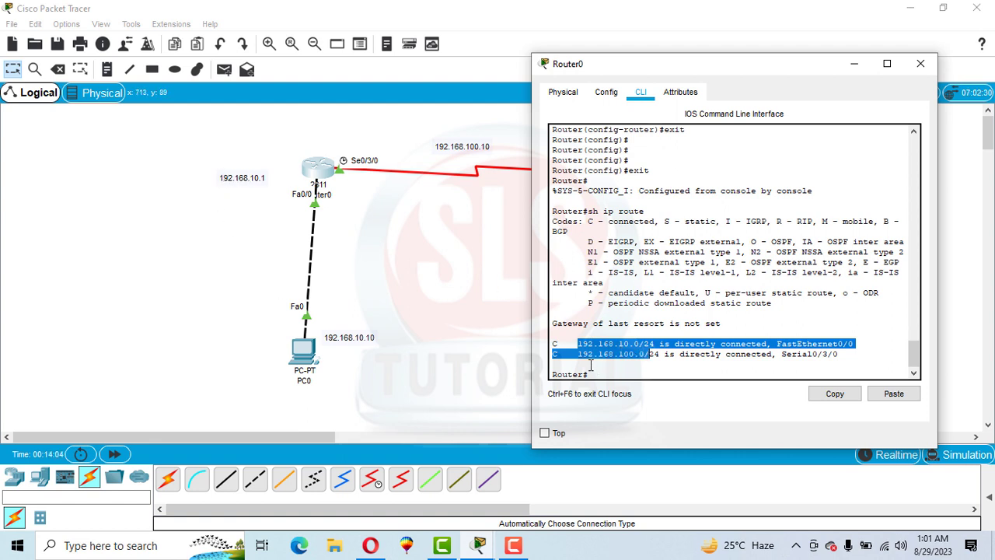
{"action": "left_click", "coordinate": [579, 354]}
{"action": "left_click_drag", "start_coordinate": [578, 354], "coordinate": [646, 354]}
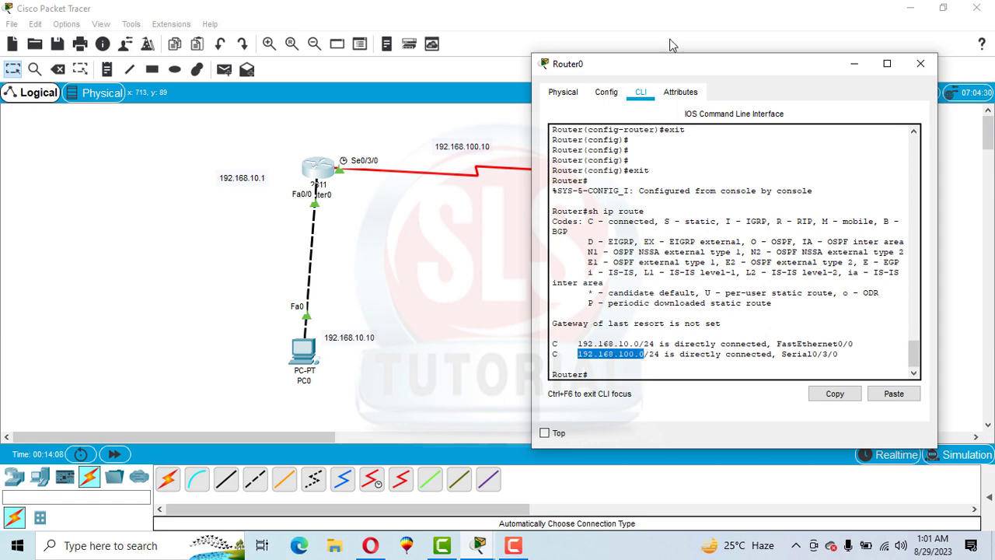
{"action": "left_click_drag", "start_coordinate": [697, 64], "coordinate": [595, 48]}
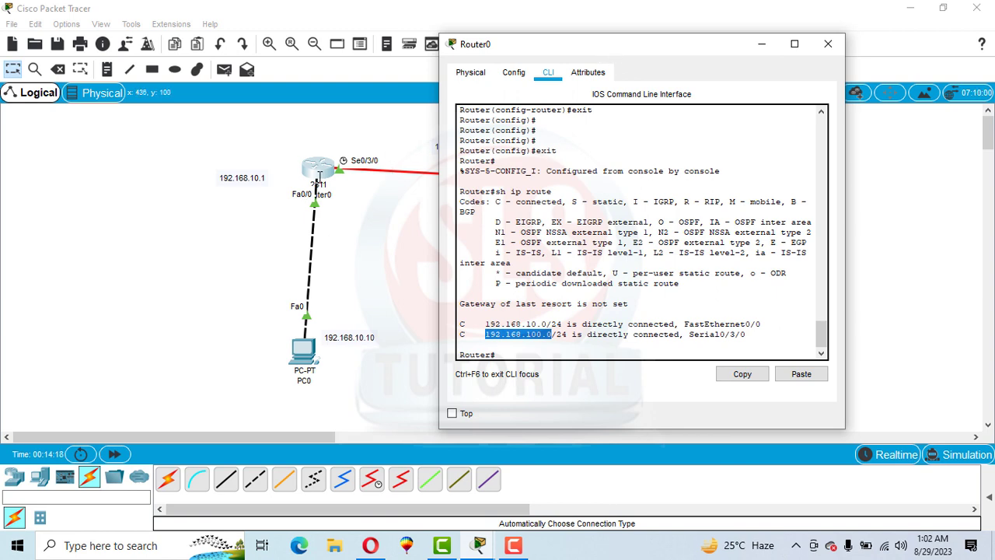
{"action": "left_click_drag", "start_coordinate": [613, 47], "coordinate": [303, 60]}
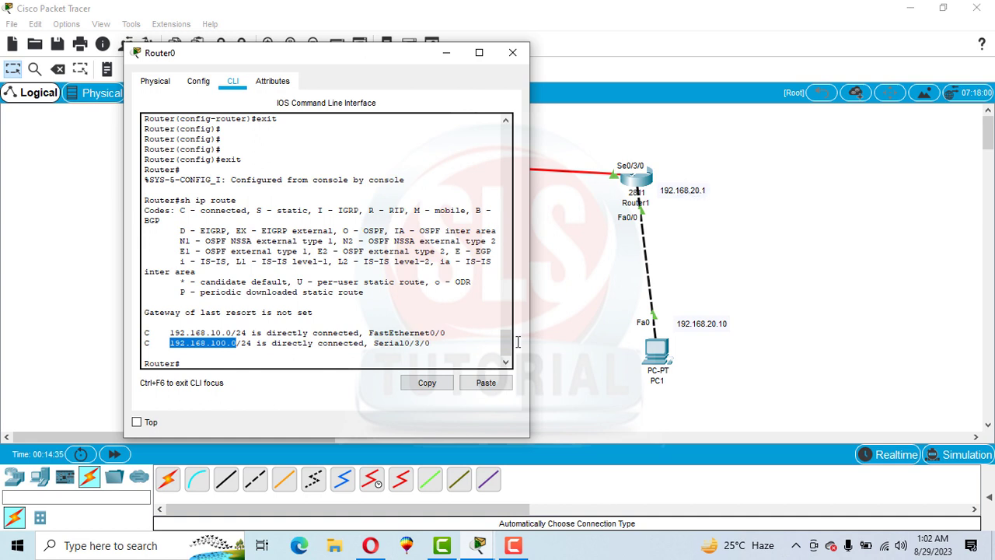
- Enter global configuration mode on Router0 with config t and reopen RIP configuration with router rip and version 2
{"action": "left_click", "coordinate": [217, 366]}
{"action": "type", "text": "c"}
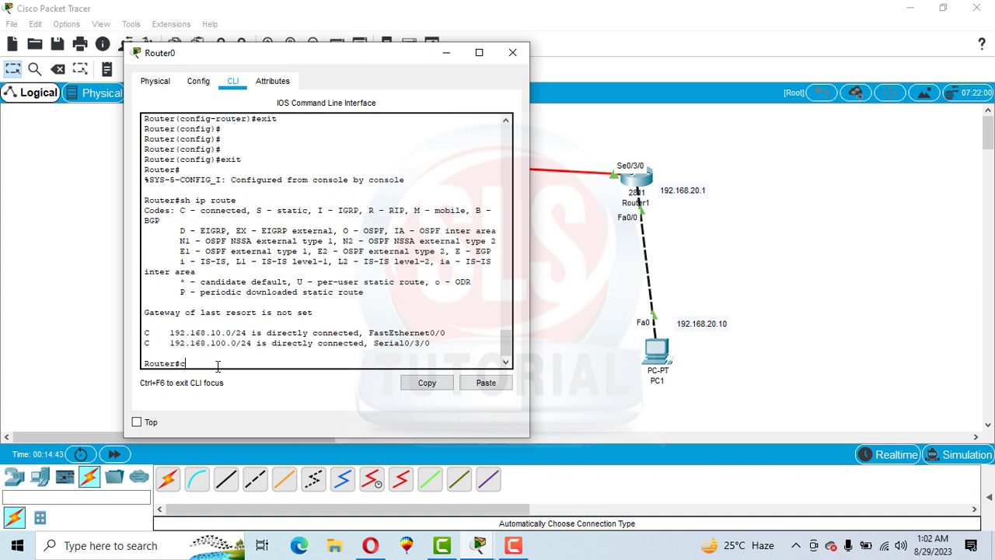
{"action": "type", "text": "onfig t"}
{"action": "key", "text": "Return"}
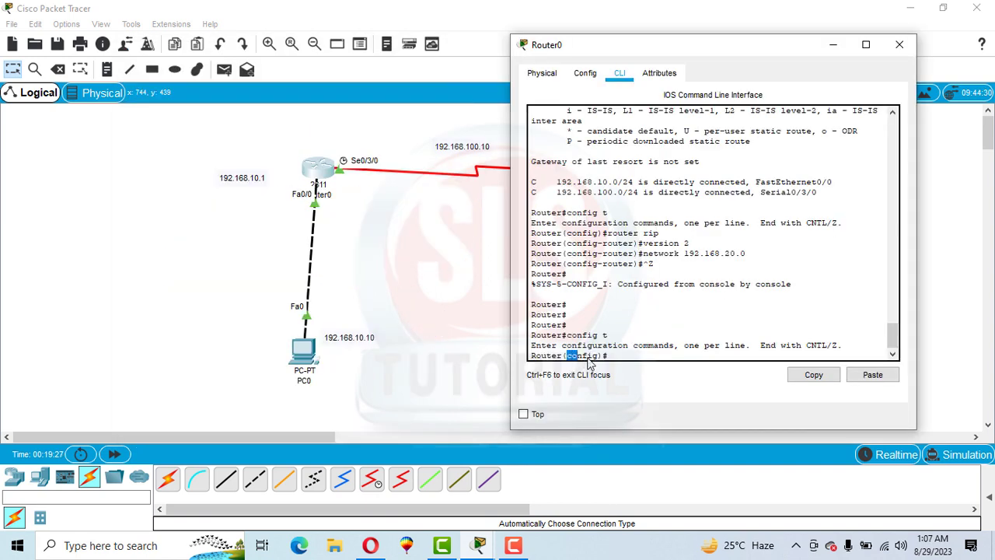
{"action": "left_click_drag", "start_coordinate": [566, 355], "coordinate": [599, 362]}
{"action": "left_click", "coordinate": [629, 360]}
{"action": "type", "text": "router rip"}
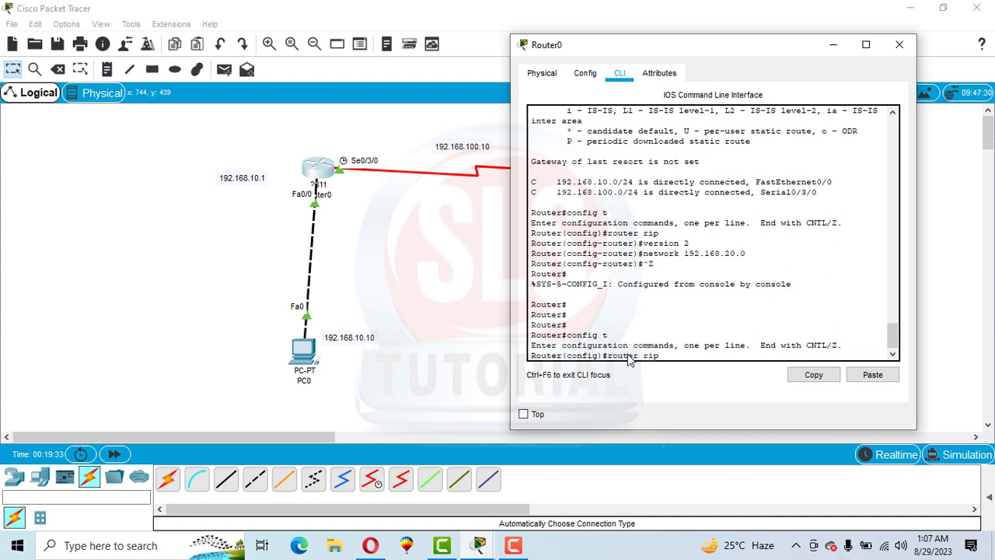
{"action": "key", "text": "Return"}
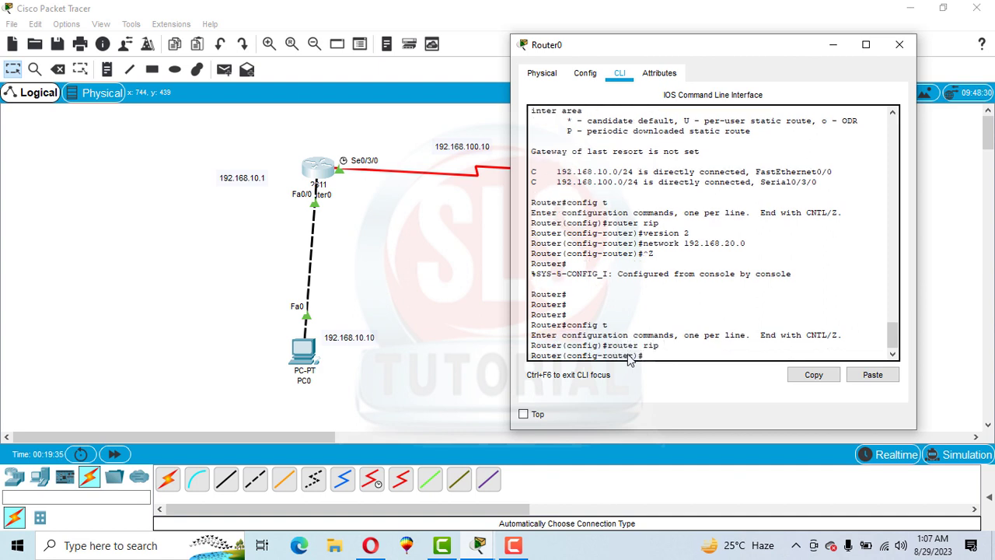
{"action": "type", "text": "version 2"}
{"action": "key", "text": "Return"}
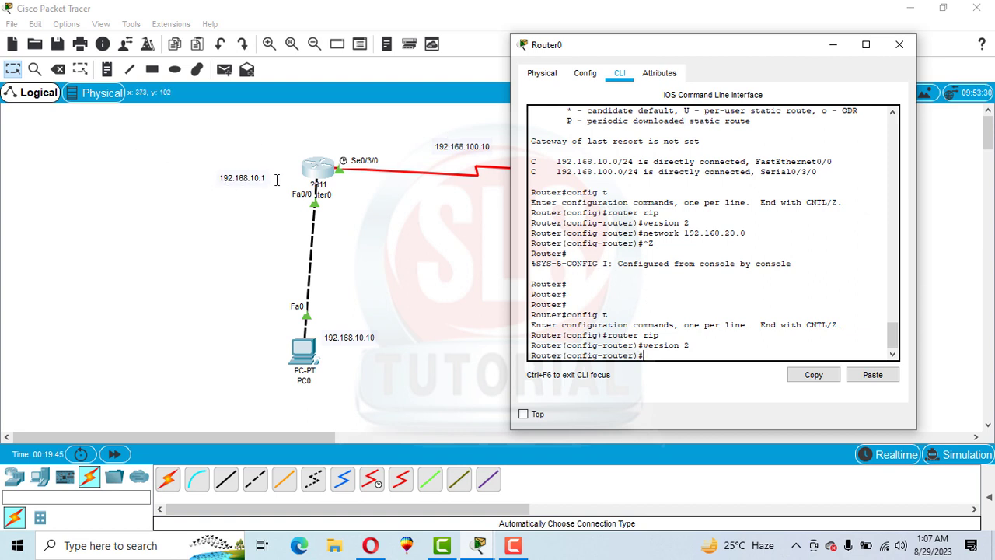
- Advertise the networks 192.168.10.0 and 192.168.100.0 in Router0's RIP configuration
{"action": "type", "text": "network 192.16"}
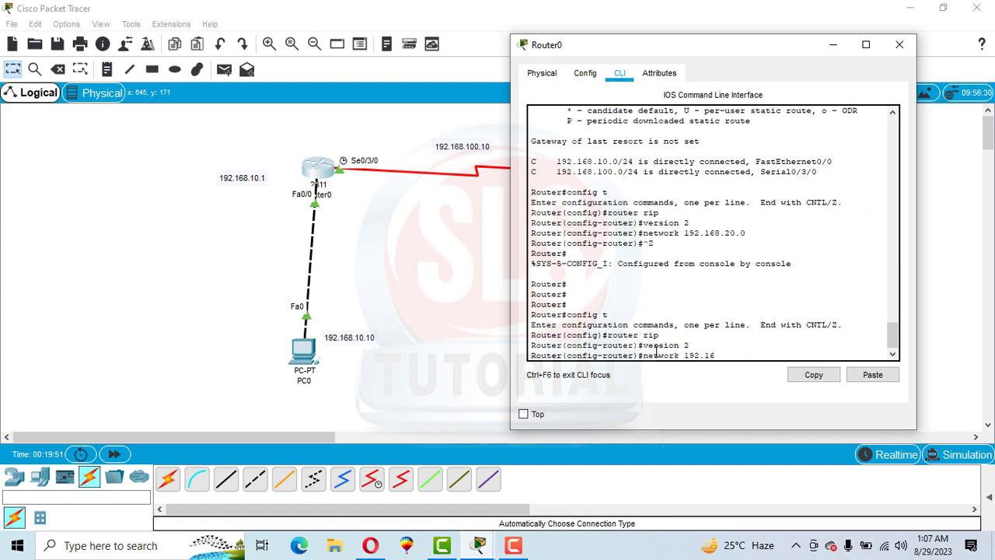
{"action": "type", "text": "8.10.0"}
{"action": "key", "text": "Return"}
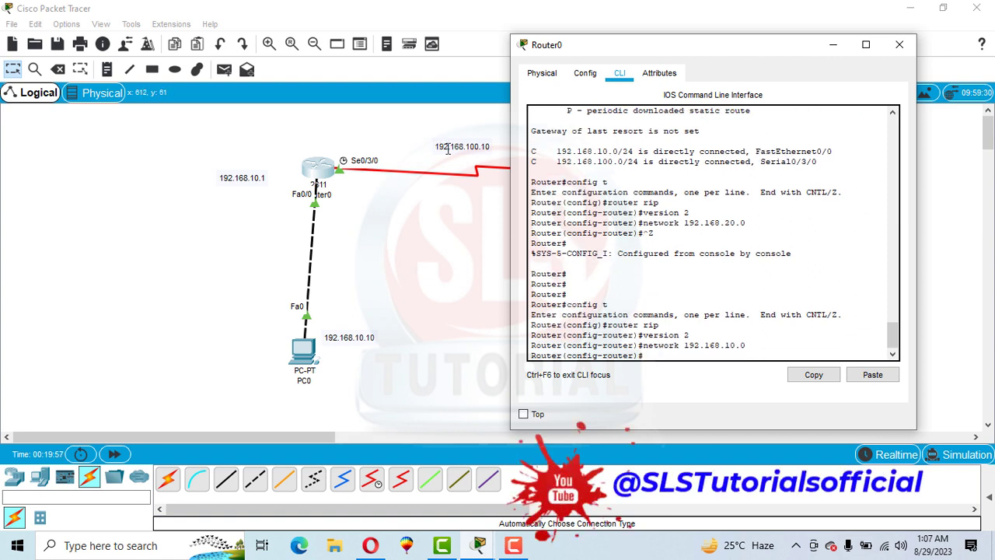
{"action": "type", "text": "network 192.168.100"}
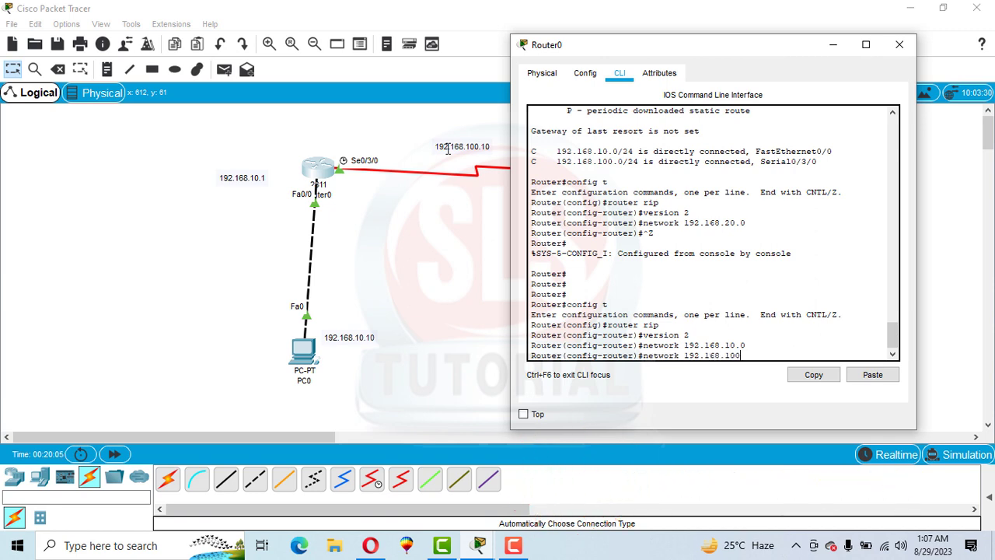
{"action": "type", "text": ".0"}
{"action": "key", "text": "Return"}
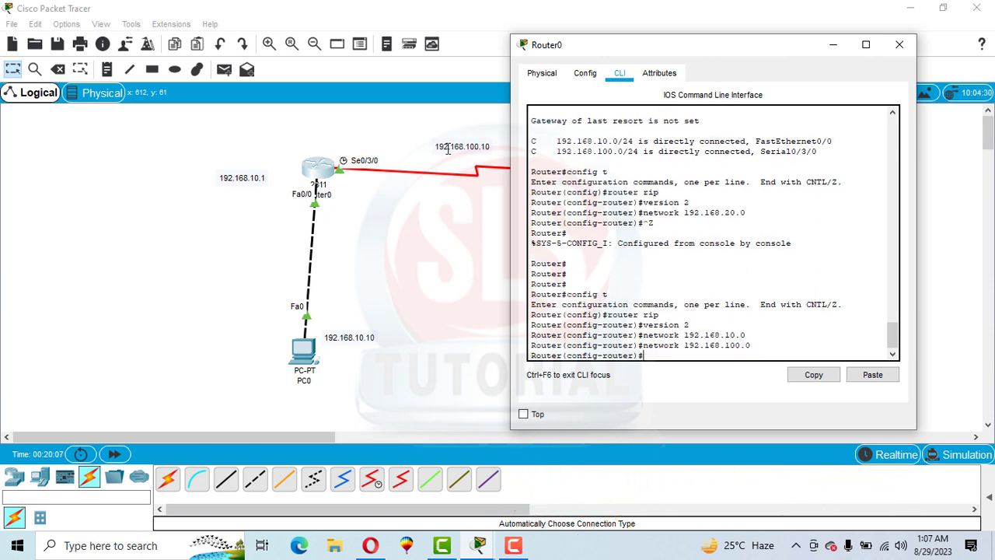
- Exit to privileged mode on Router0, save its configuration with wr, and close its window
{"action": "type", "text": "exit"}
{"action": "key", "text": "Return"}
{"action": "type", "text": "w"}
{"action": "key", "text": "BackSpace"}
{"action": "type", "text": "exit"}
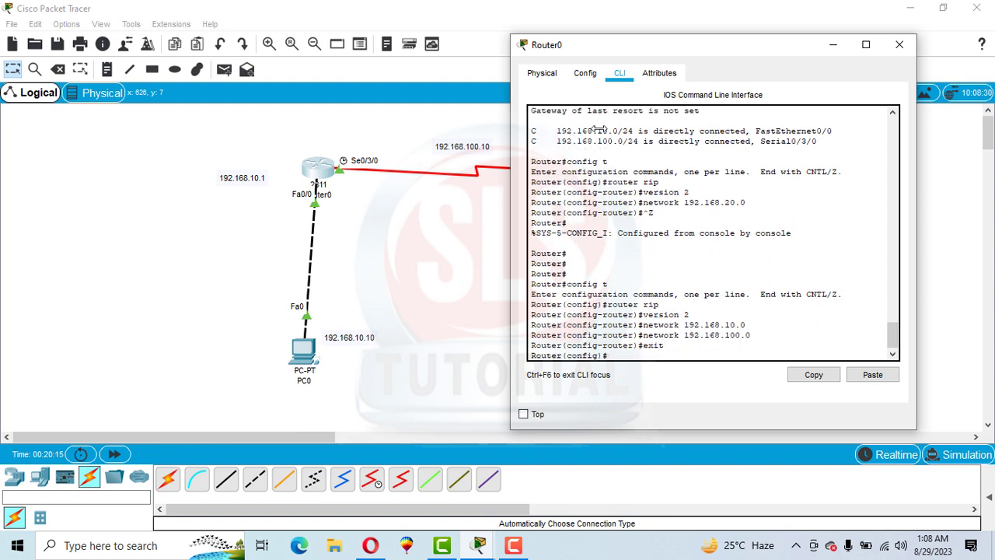
{"action": "key", "text": "Return"}
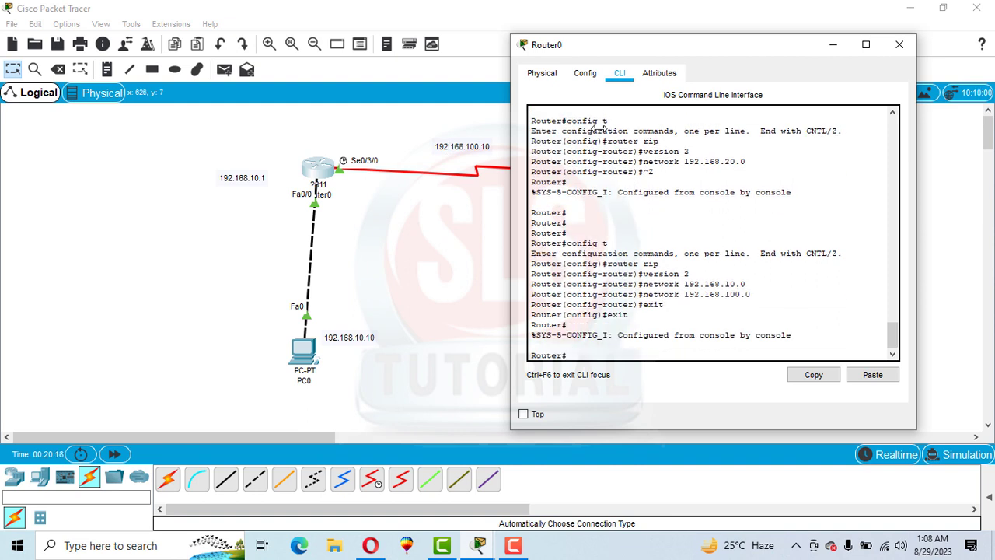
{"action": "type", "text": "wr"}
{"action": "key", "text": "Return"}
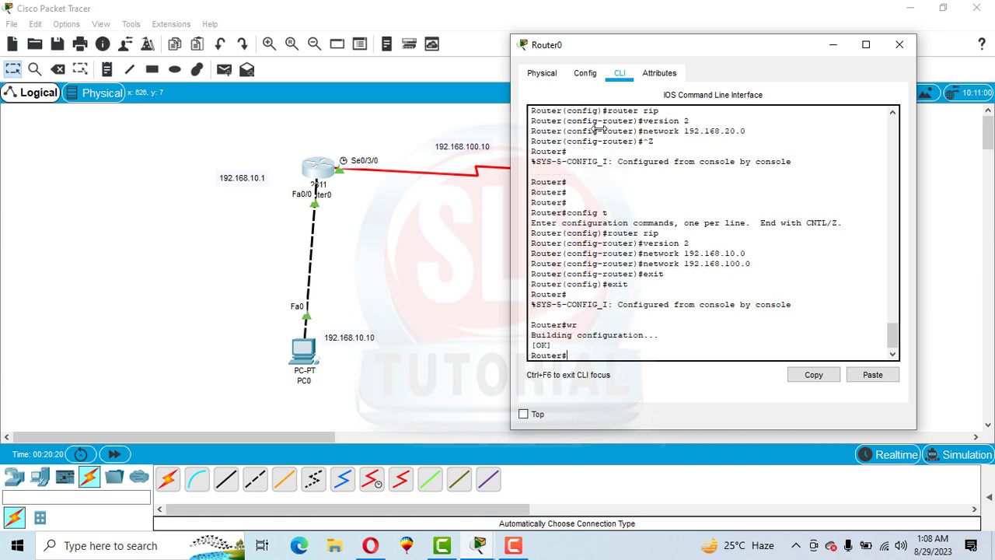
{"action": "left_click", "coordinate": [900, 44]}
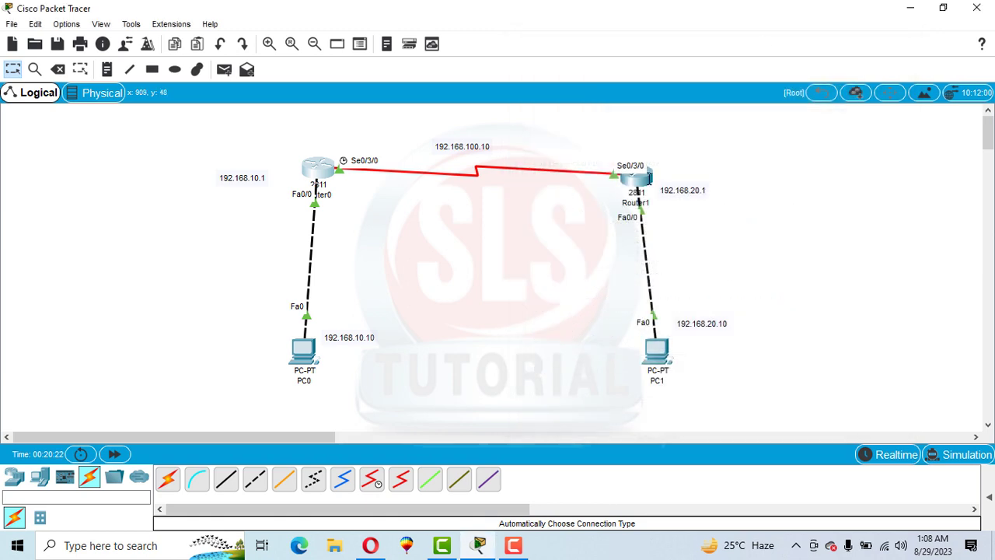
- Enter global configuration mode in Router1's CLI and enable RIP version 2 with router rip and version 2
{"action": "left_click", "coordinate": [634, 180]}
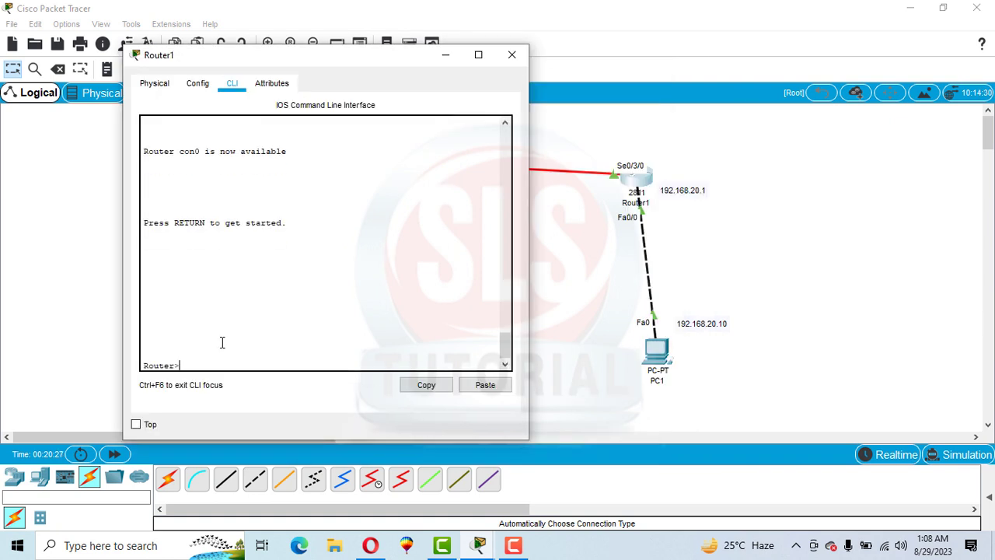
{"action": "type", "text": "en"}
{"action": "key", "text": "Return"}
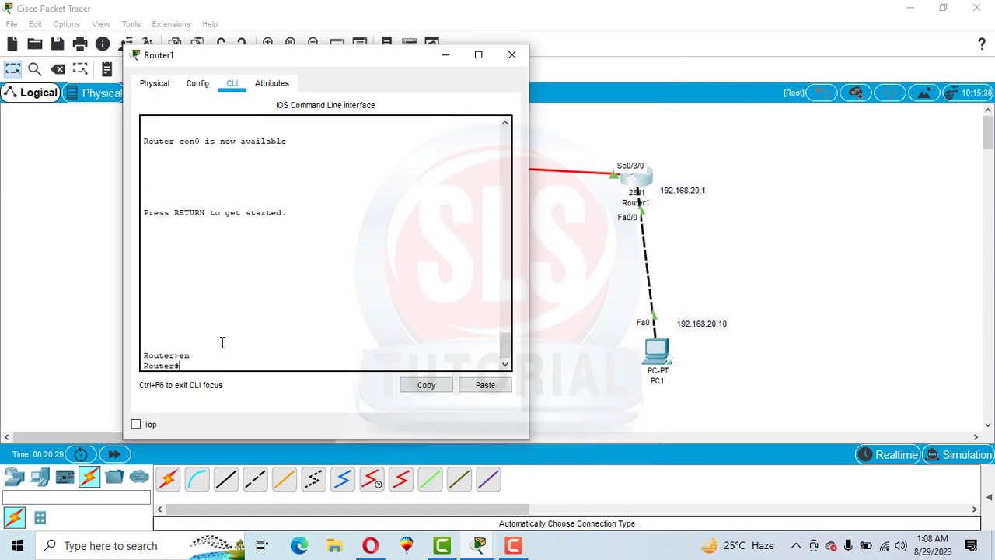
{"action": "type", "text": "co"}
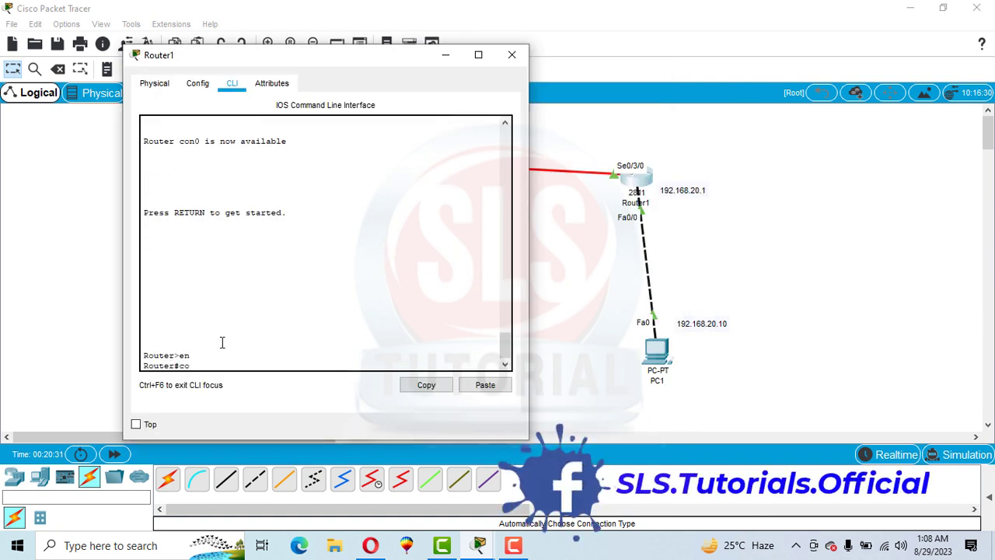
{"action": "type", "text": "nfig"}
{"action": "type", "text": " t"}
{"action": "key", "text": "Return"}
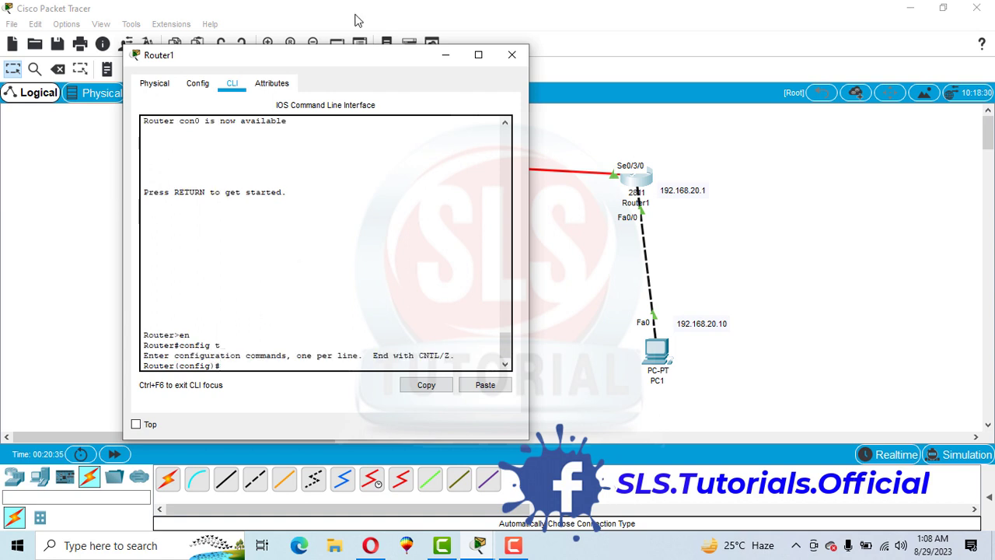
{"action": "left_click_drag", "start_coordinate": [389, 63], "coordinate": [314, 57]}
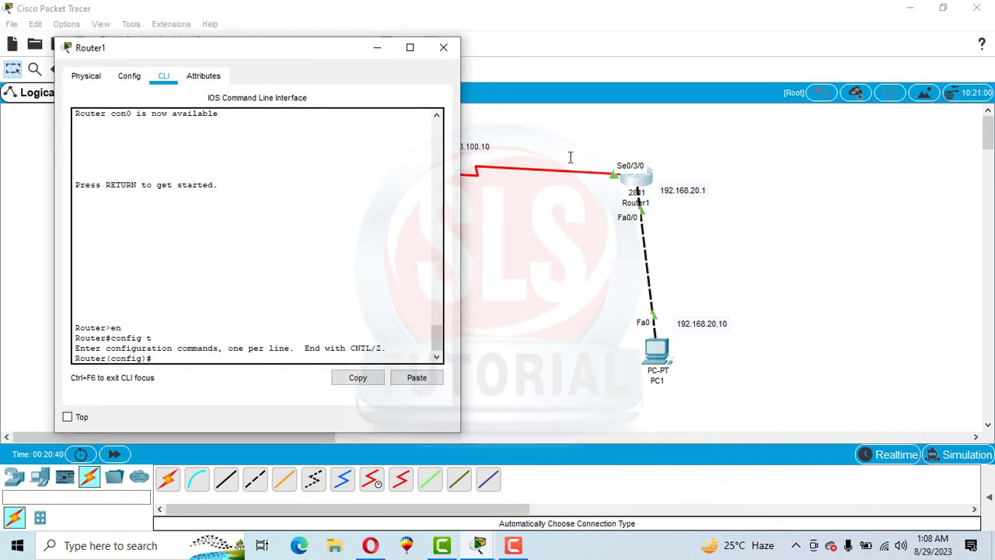
{"action": "type", "text": "router rip"}
{"action": "key", "text": "Return"}
{"action": "type", "text": "version 2"}
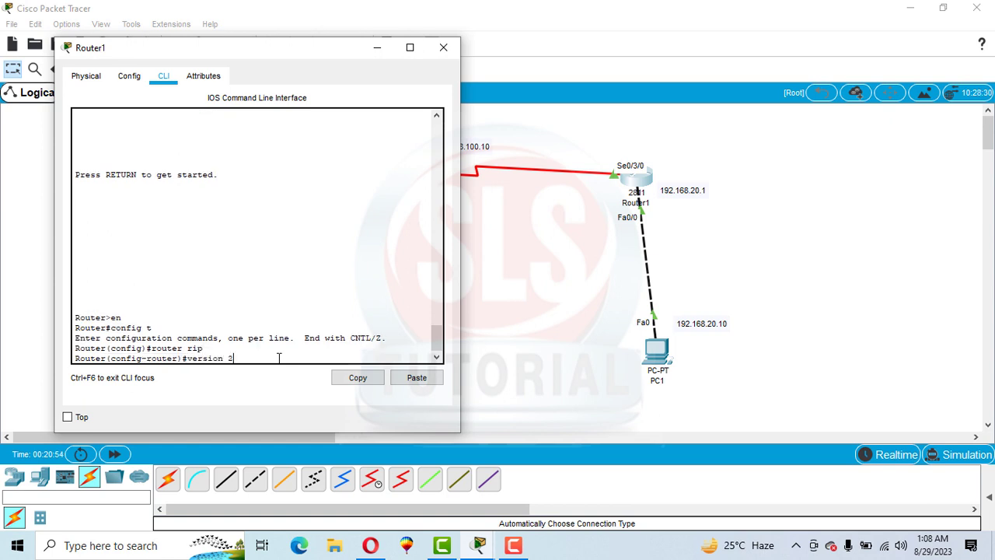
{"action": "key", "text": "Return"}
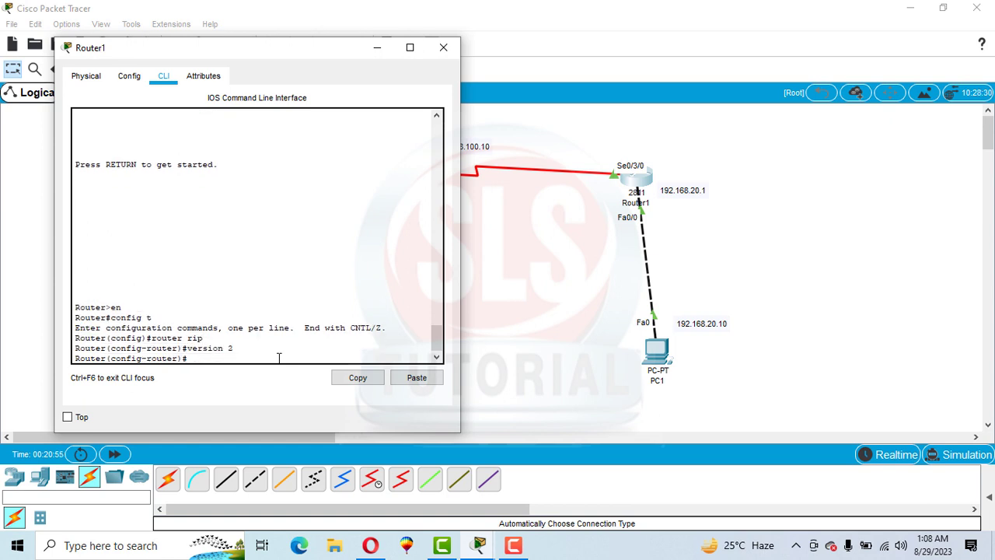
- Advertise the networks 192.168.20.0 and 192.168.100.0 in Router1's RIP configuration
{"action": "type", "text": "network 192.168.20.0"}
{"action": "key", "text": "Return"}
{"action": "type", "text": "network"}
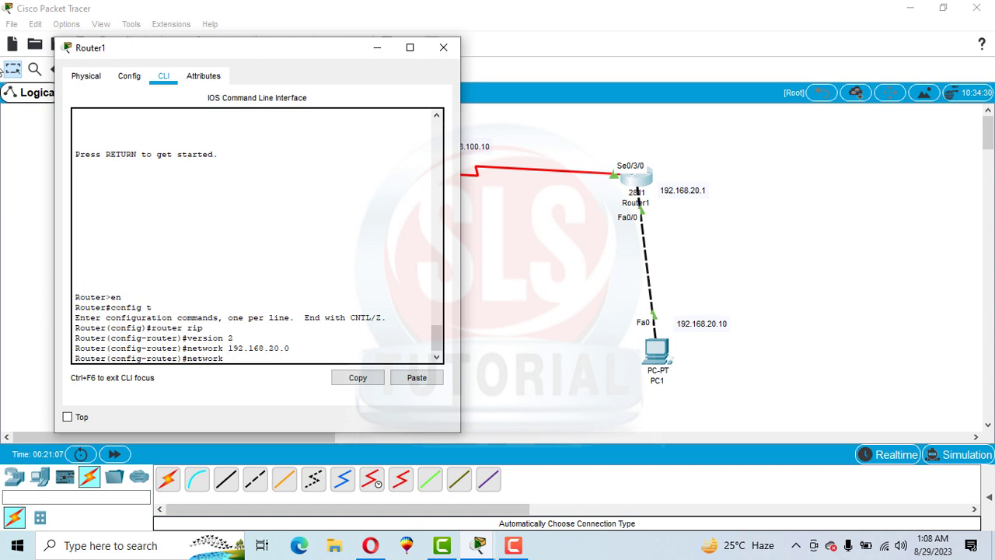
{"action": "left_click_drag", "start_coordinate": [220, 55], "coordinate": [192, 54]}
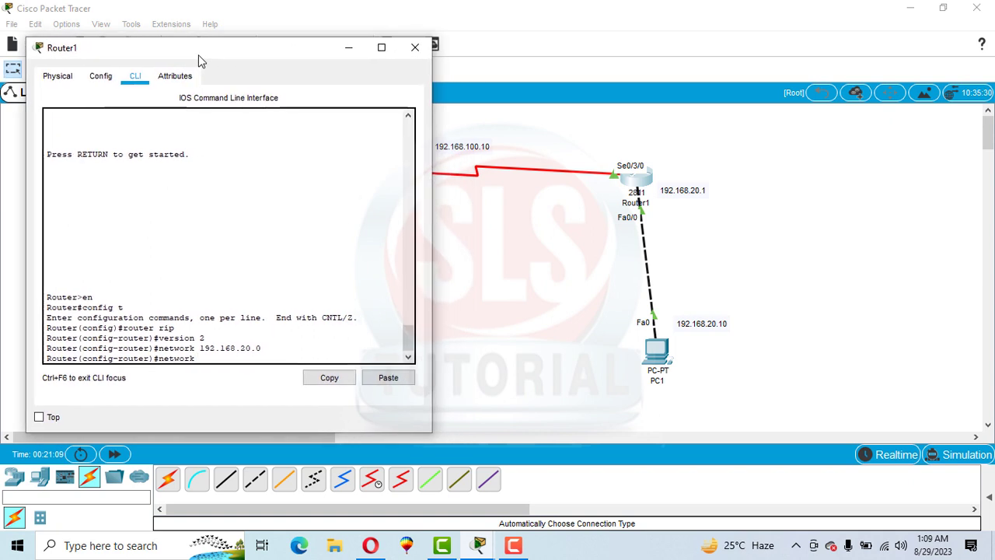
{"action": "type", "text": "1"}
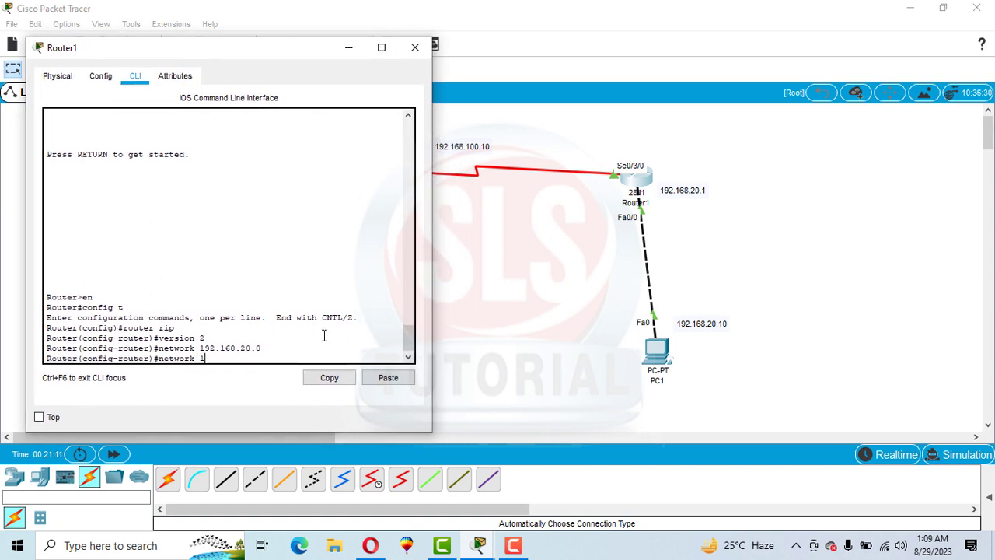
{"action": "type", "text": "92.168.100"}
{"action": "type", "text": "."}
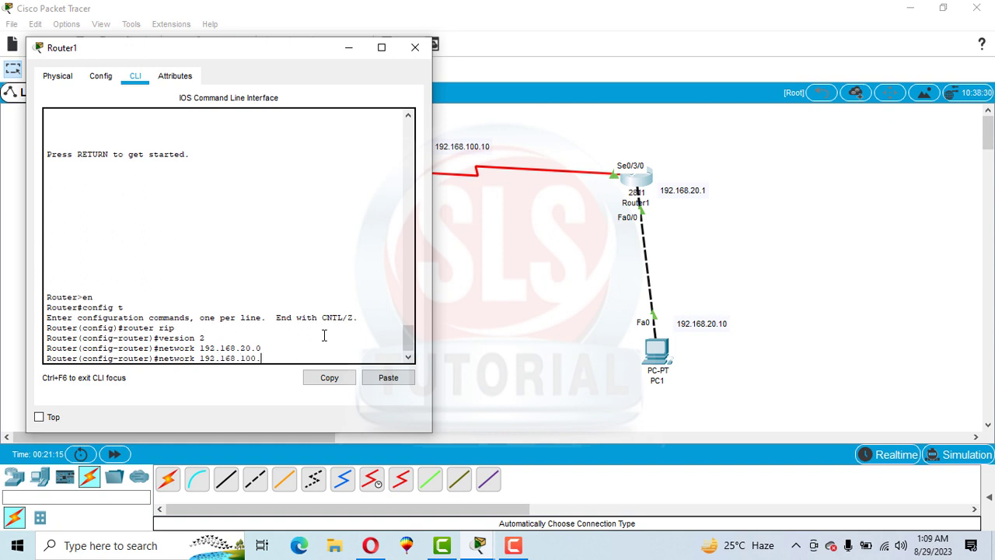
{"action": "type", "text": "0"}
{"action": "key", "text": "Return"}
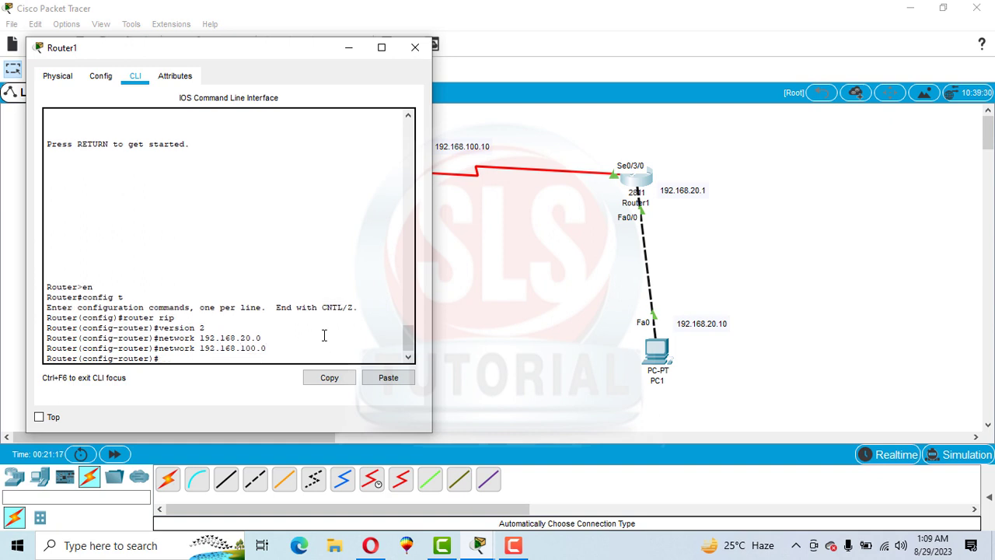
- Exit to privileged mode on Router1, save its configuration with wr, and close its window
{"action": "type", "text": "exi"}
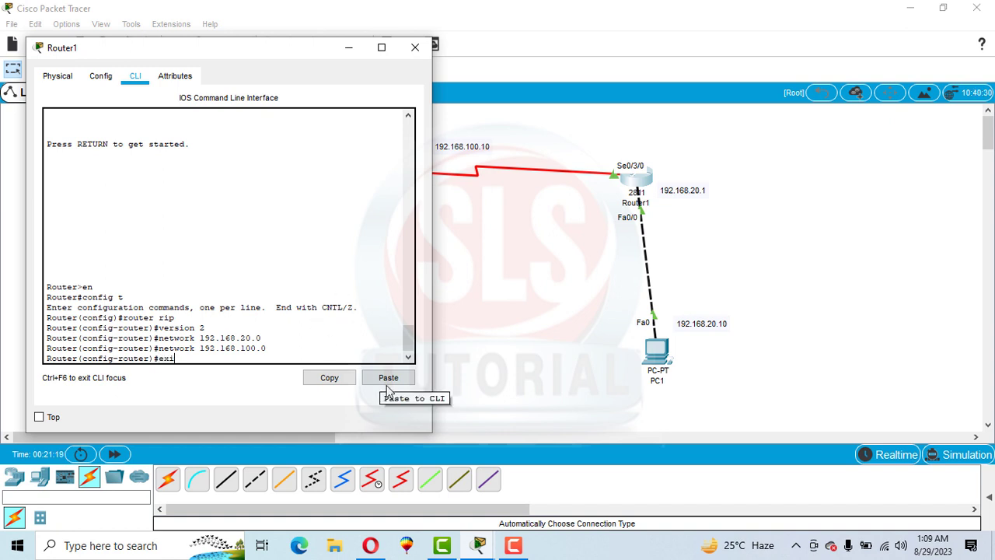
{"action": "type", "text": "t"}
{"action": "key", "text": "Return"}
{"action": "type", "text": "exit"}
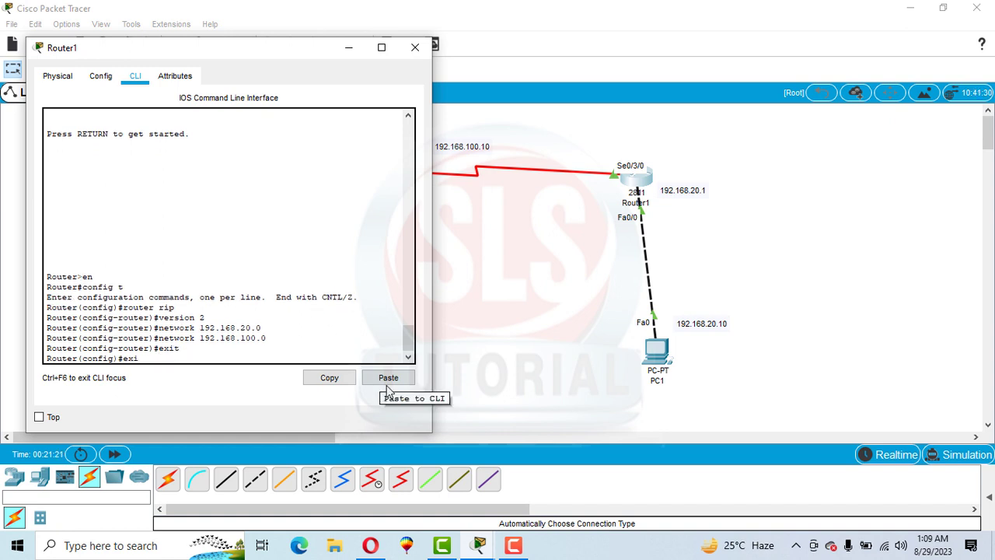
{"action": "key", "text": "Return"}
{"action": "key", "text": "Return"}
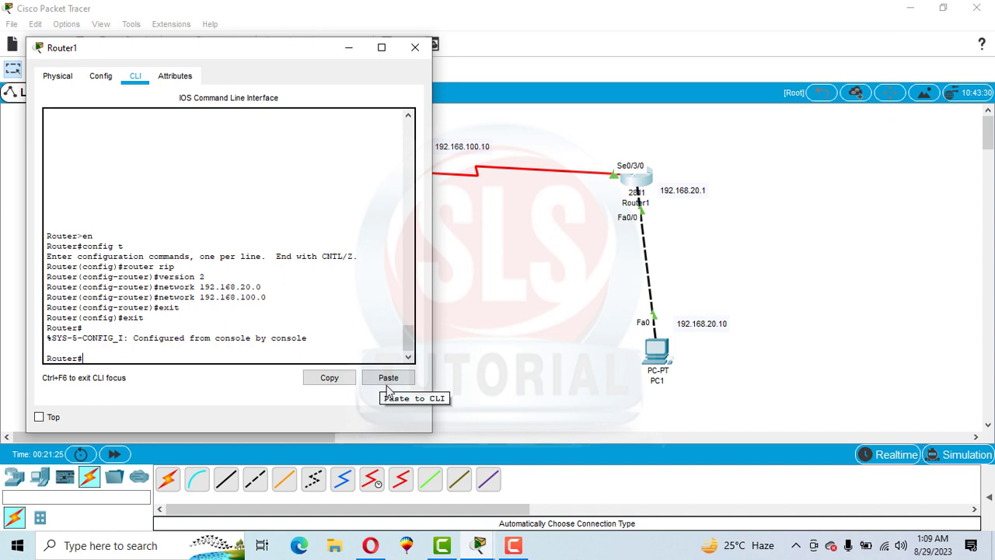
{"action": "type", "text": "wr"}
{"action": "key", "text": "Return"}
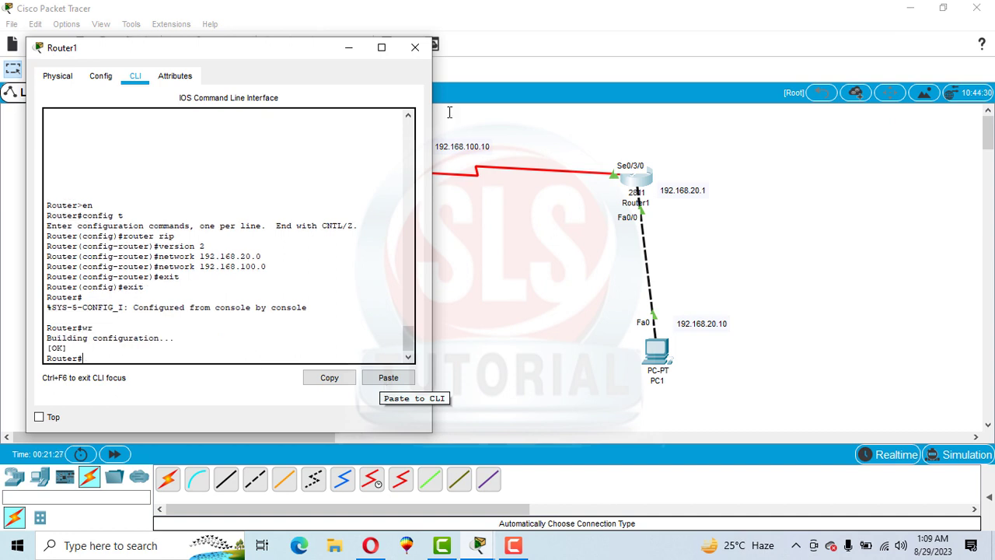
{"action": "left_click", "coordinate": [415, 48]}
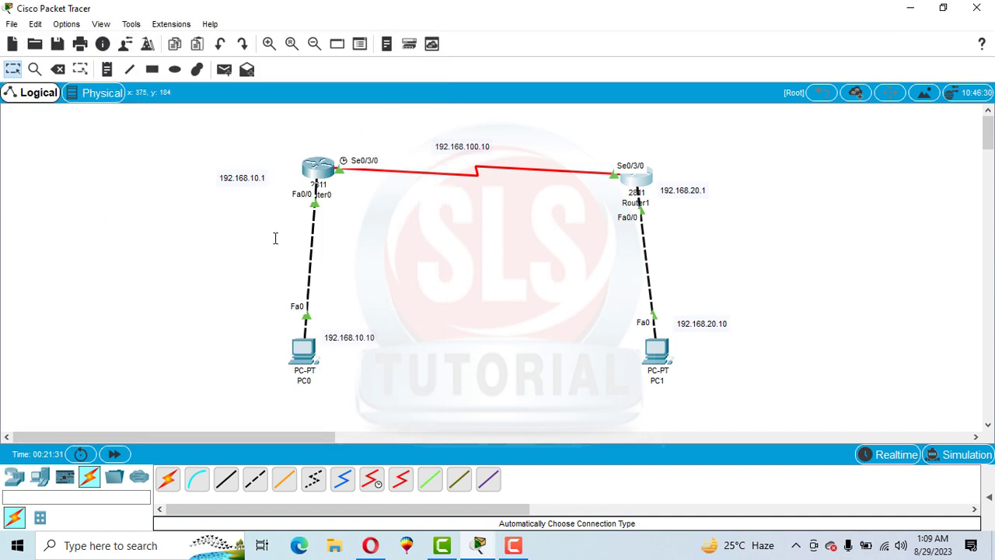
- Ping 192.168.20.10 from PC0's Command Prompt and examine the replies
{"action": "left_click", "coordinate": [306, 347]}
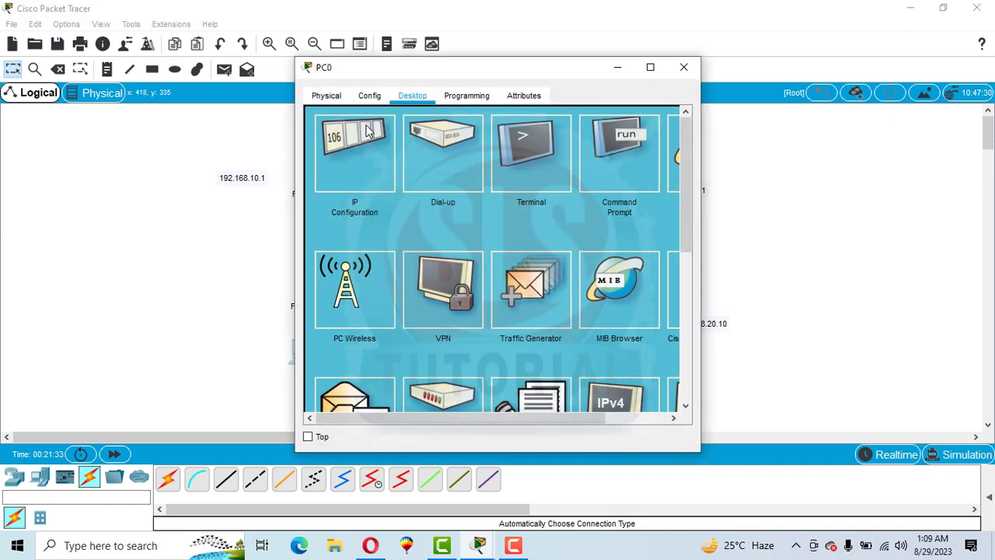
{"action": "left_click", "coordinate": [605, 129]}
{"action": "key", "text": "Up"}
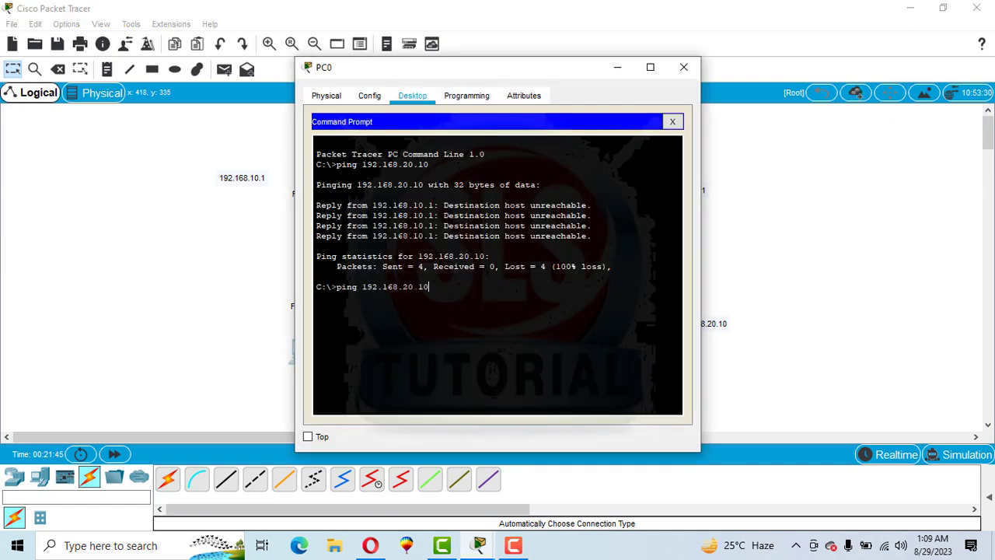
{"action": "key", "text": "Return"}
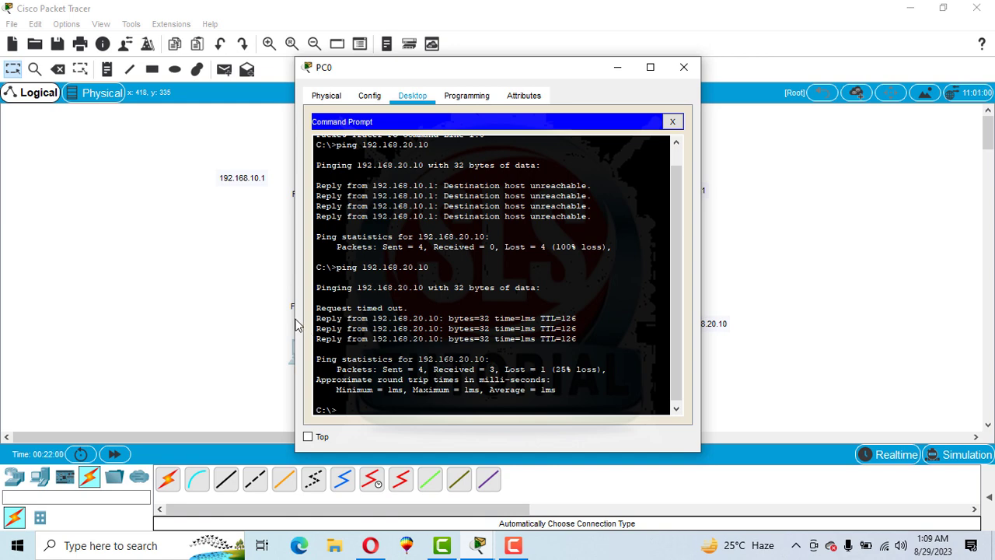
{"action": "left_click_drag", "start_coordinate": [316, 308], "coordinate": [393, 308]}
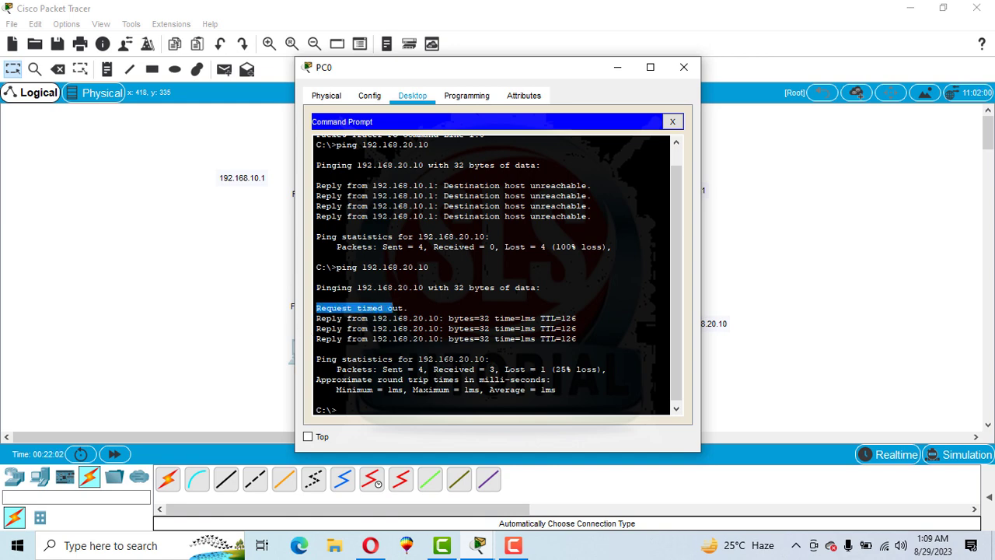
- Repeat the ping to 192.168.20.10 from PC0, review the new replies, and close PC0's window
{"action": "left_click", "coordinate": [393, 309]}
{"action": "key", "text": "Up"}
{"action": "key", "text": "Return"}
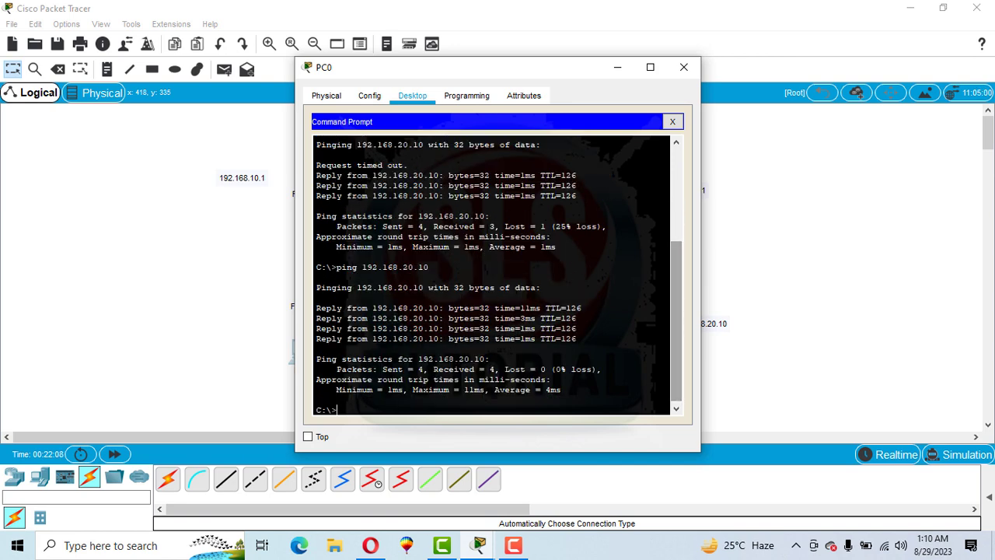
{"action": "left_click_drag", "start_coordinate": [577, 339], "coordinate": [378, 308]}
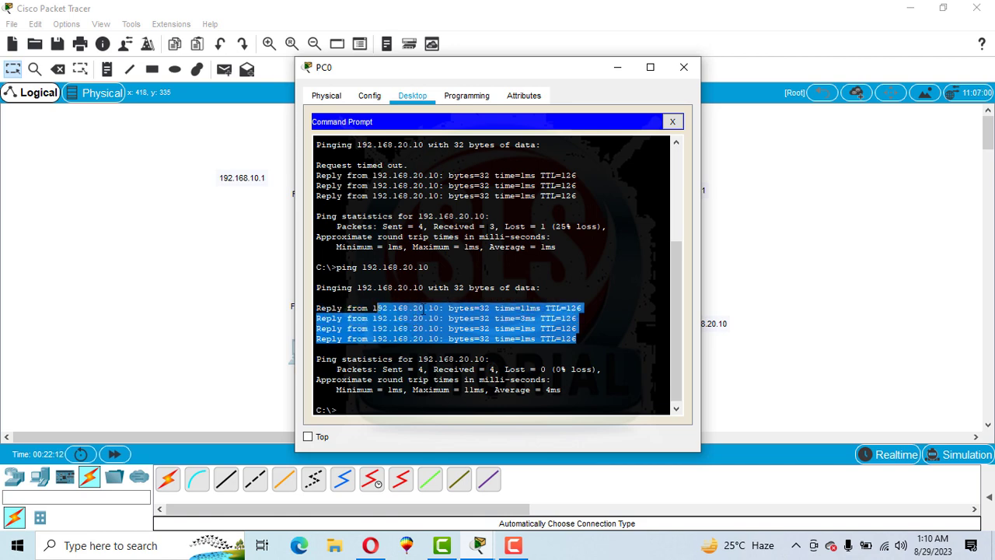
{"action": "left_click", "coordinate": [684, 68]}
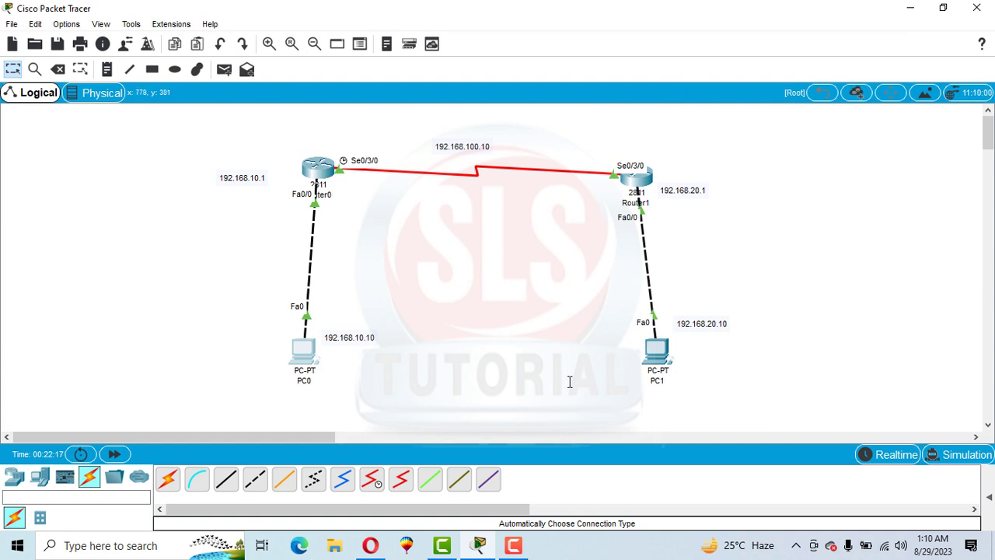